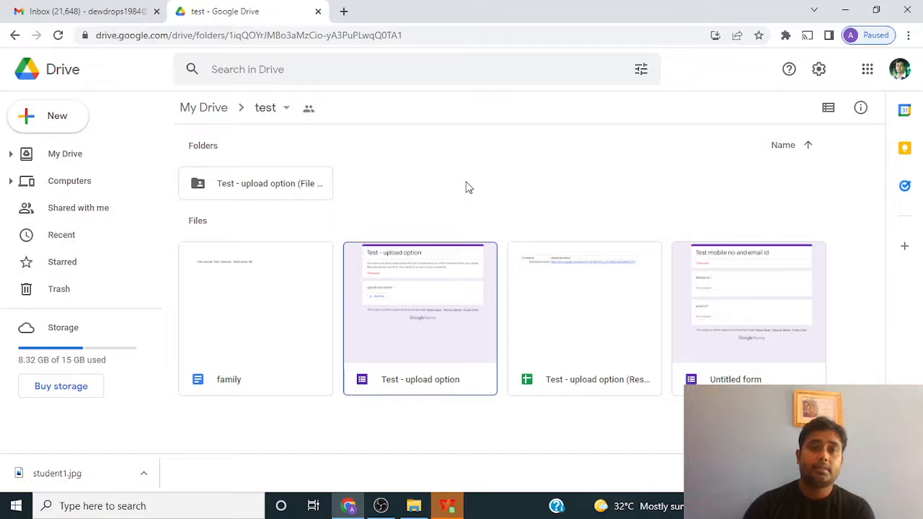
Create a new Google Form inside the test folder and set its title to "Student Info".
right_click(466, 169)
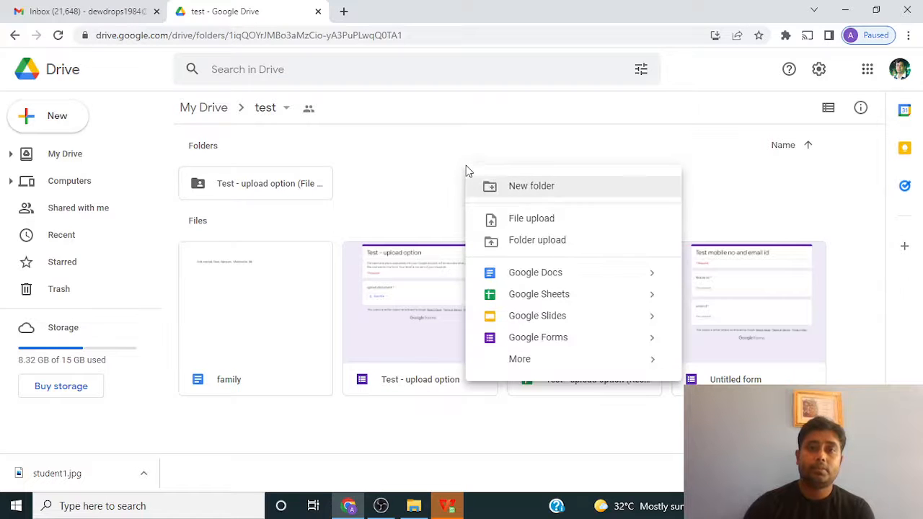
left_click(562, 336)
left_click(578, 286)
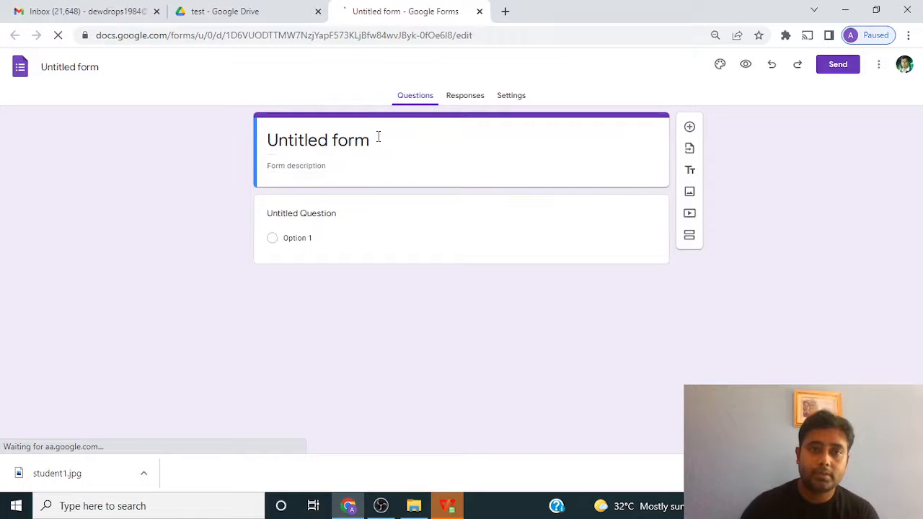
left_click_drag(378, 137, 237, 135)
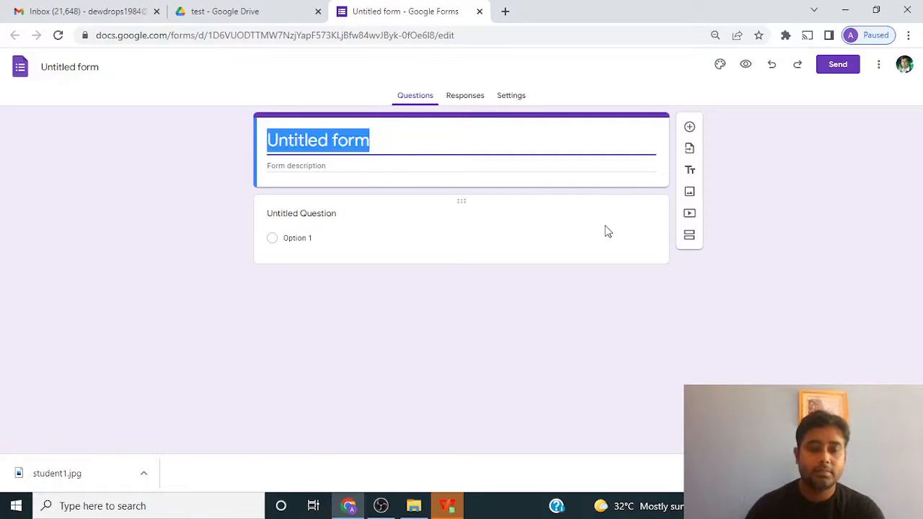
type("Stud")
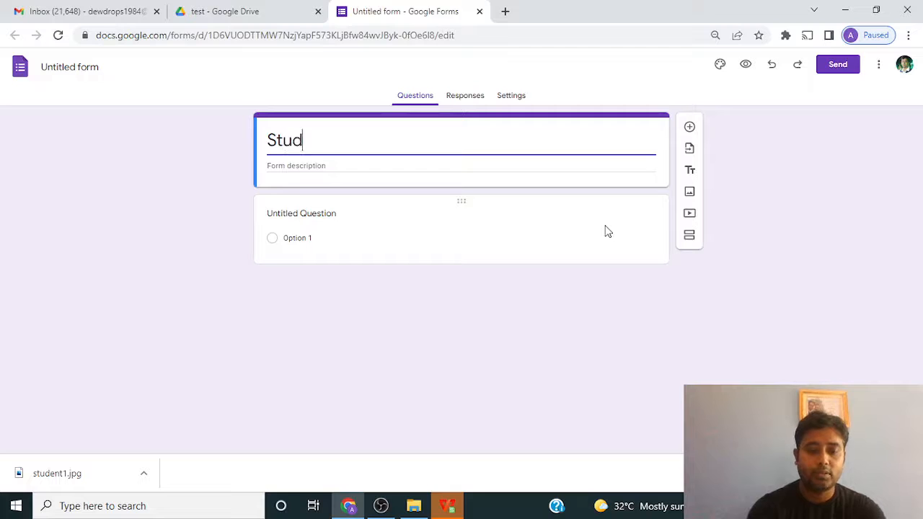
type("ent Info")
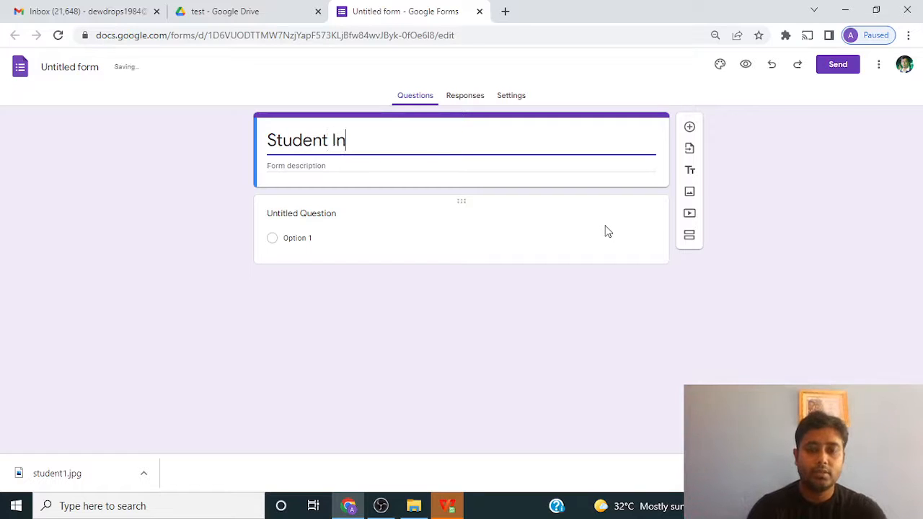
Set the first question's text to "Choose Class".
left_click(340, 221)
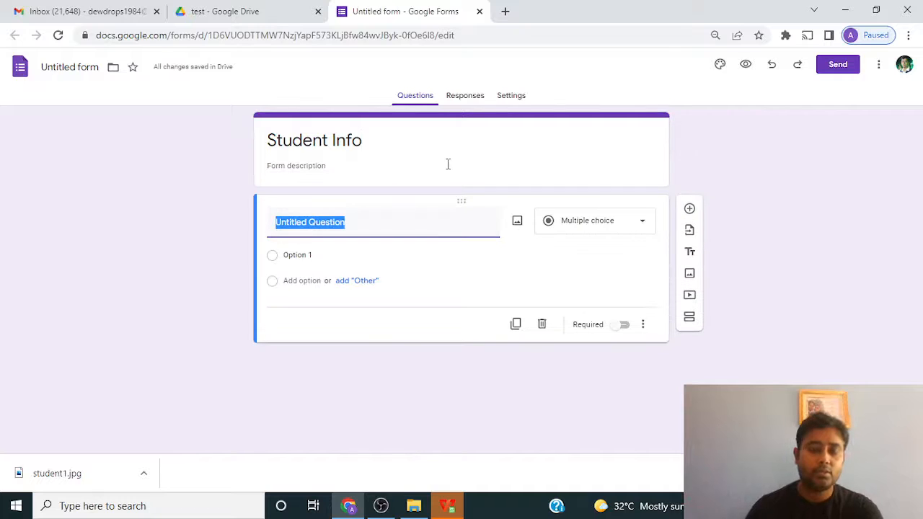
type("Ch")
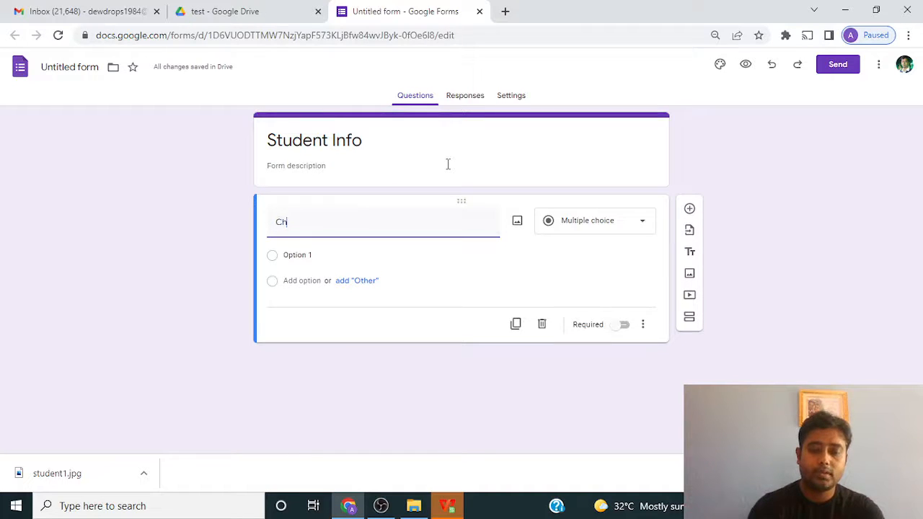
type("oose C")
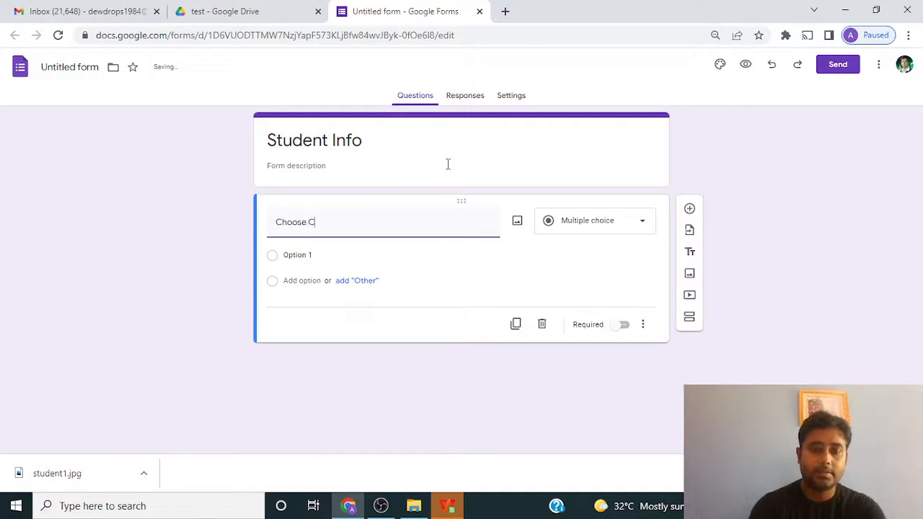
type("lass")
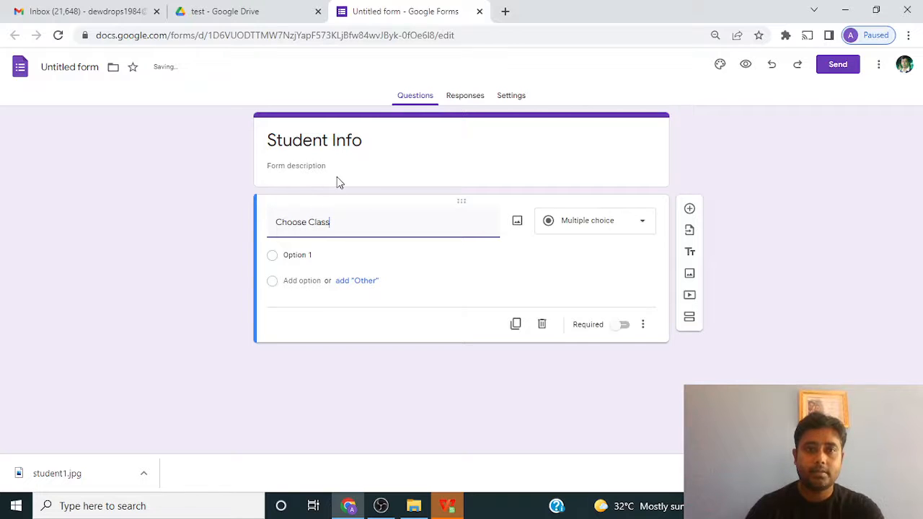
Give the Choose Class question three multiple-choice options: v, vi and vii.
left_click(301, 254)
type("v")
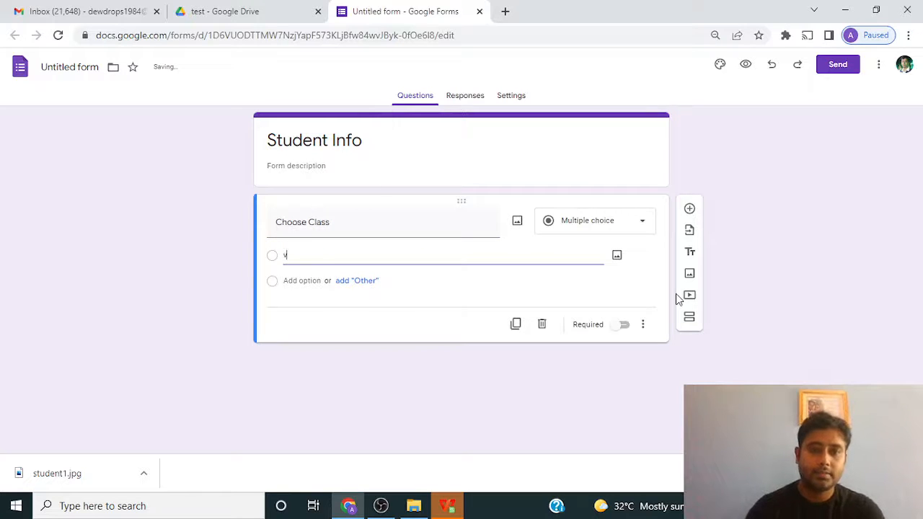
left_click(310, 281)
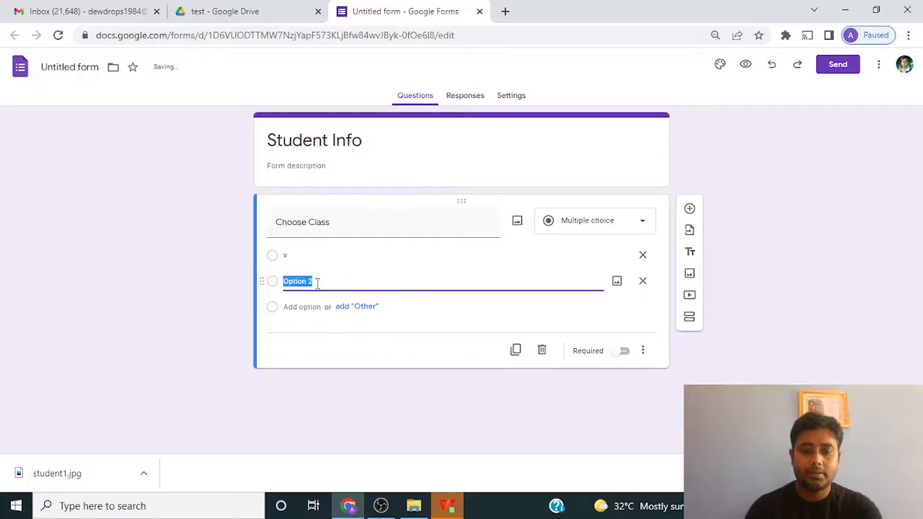
type("vi")
left_click(319, 306)
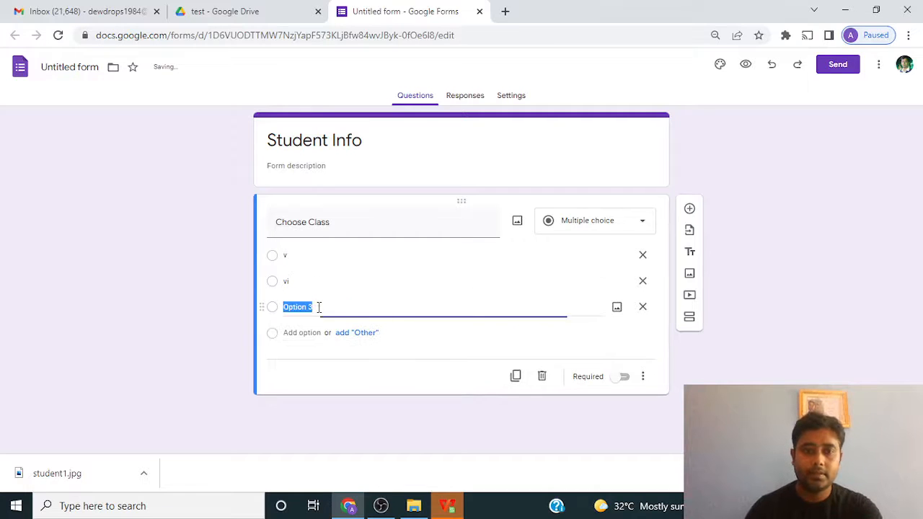
type("vii")
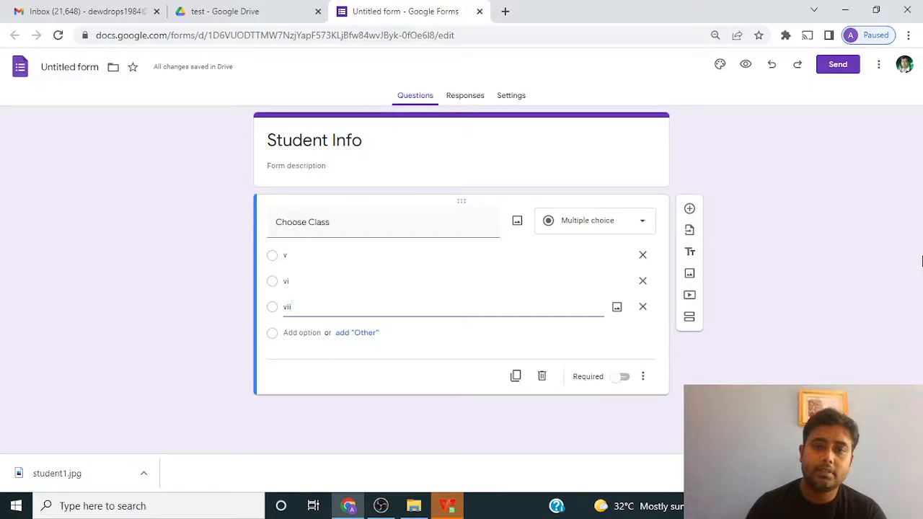
Add a second question with the text "Basic detail of student".
left_click(689, 210)
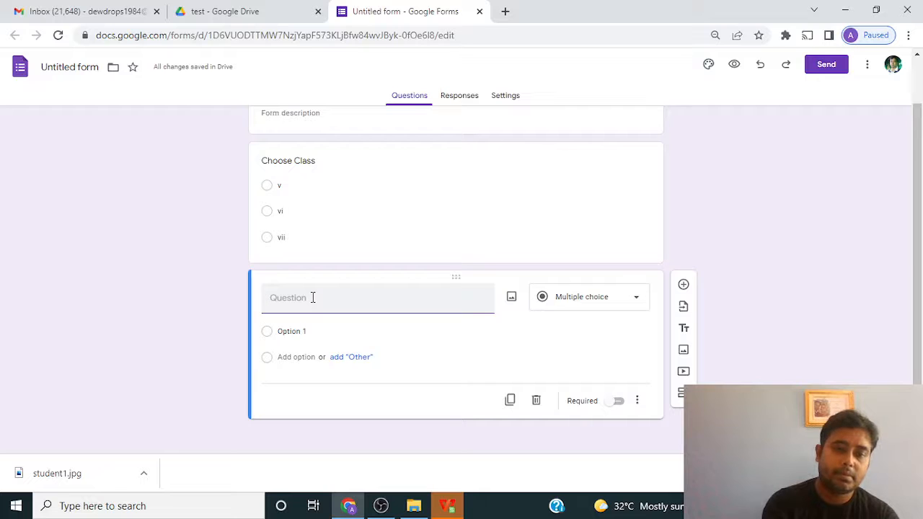
type("Basic")
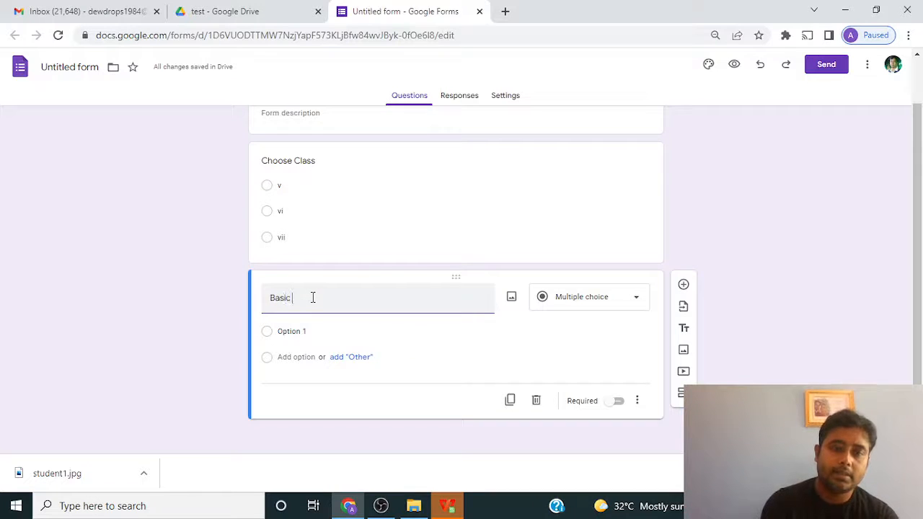
type(" detail")
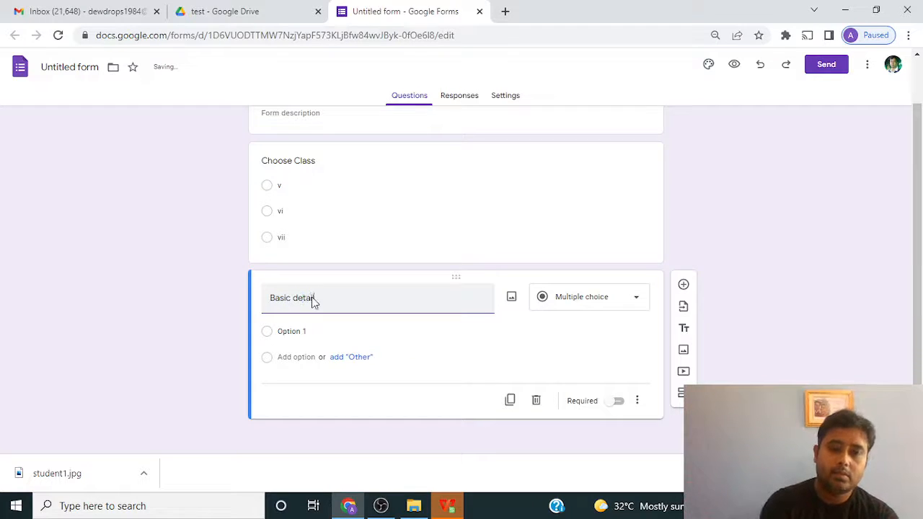
type(" of st")
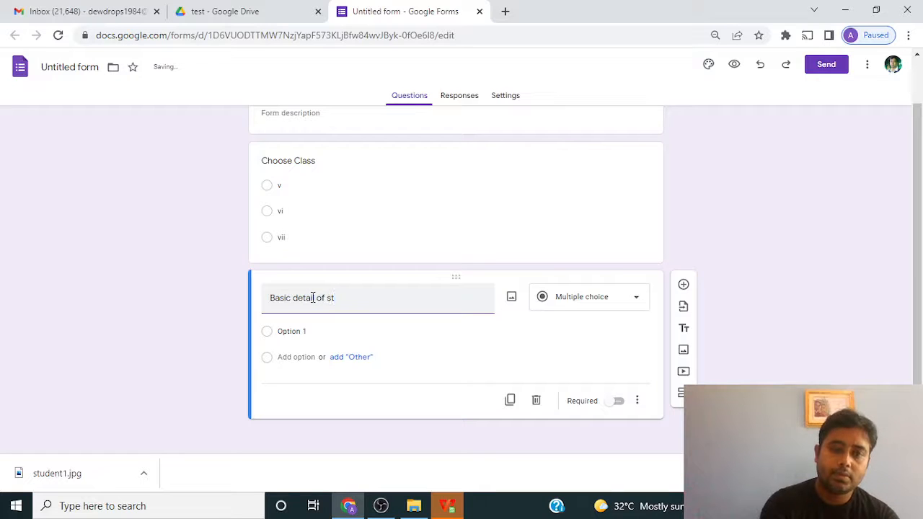
type("udent")
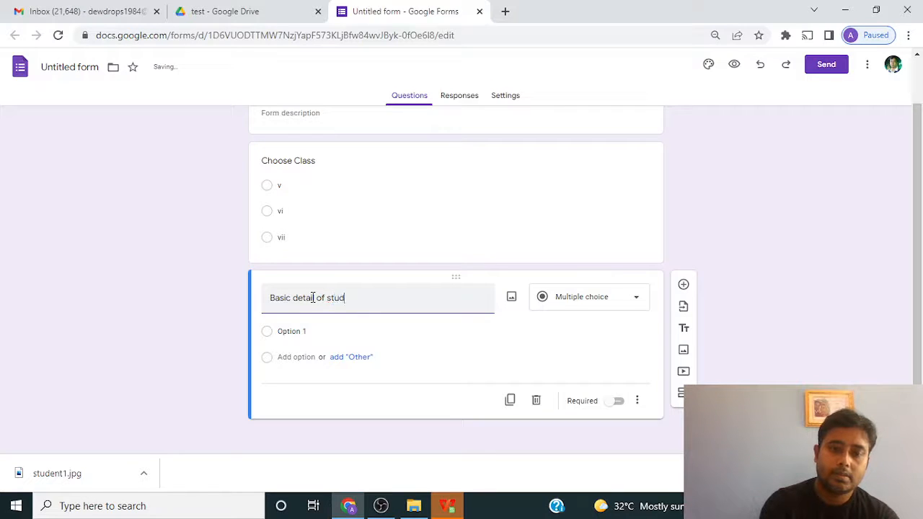
Extend the second question's text to read "Basic detail of student - put no of student".
left_click(303, 331)
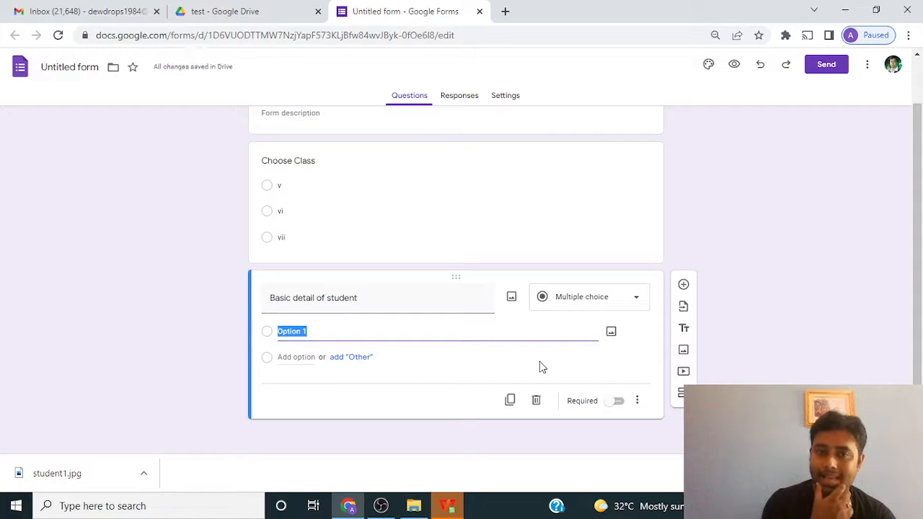
left_click(380, 299)
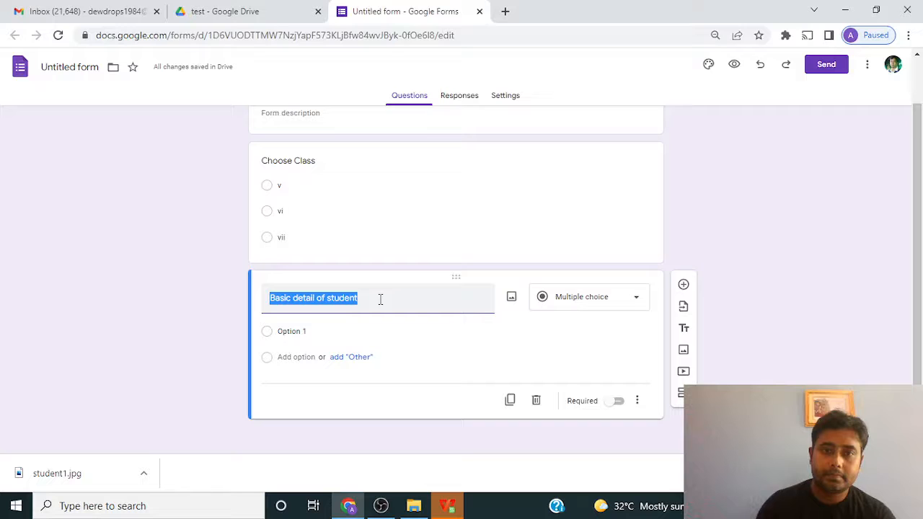
left_click_drag(380, 299, 179, 303)
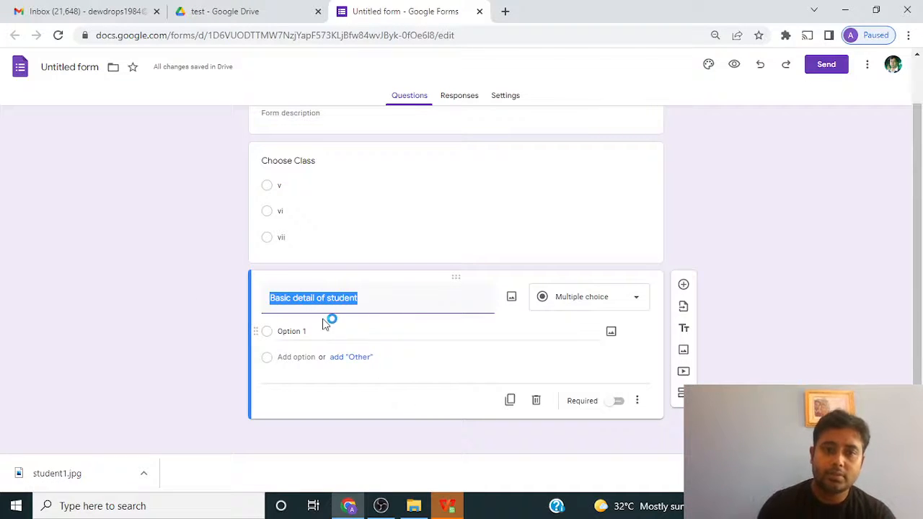
left_click(368, 298)
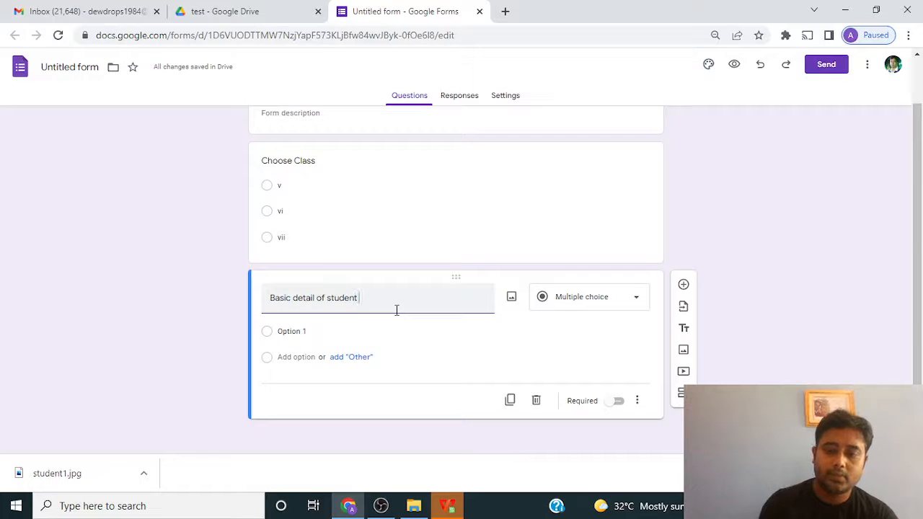
type("- put")
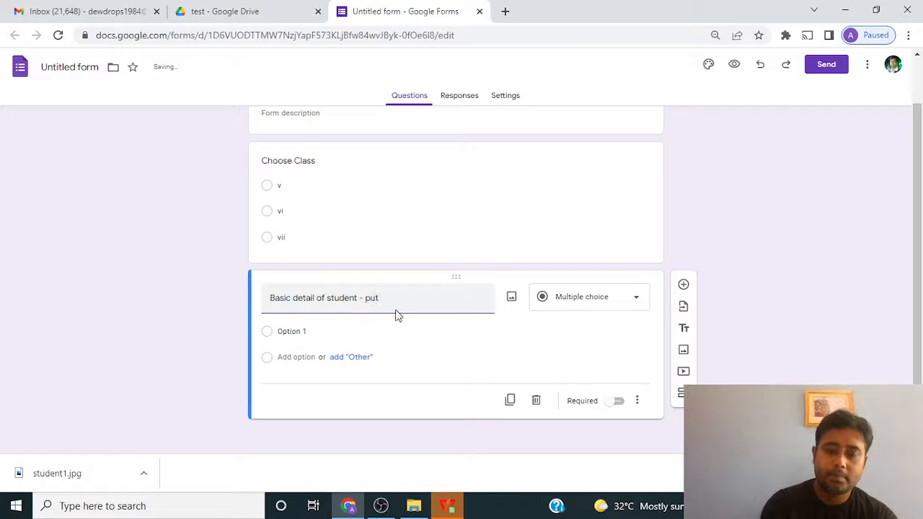
type(" Name")
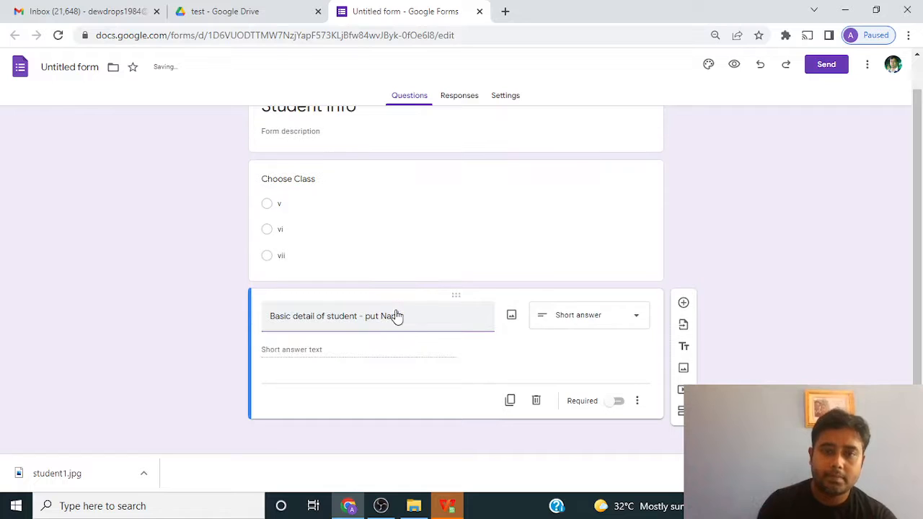
left_click_drag(408, 315, 378, 320)
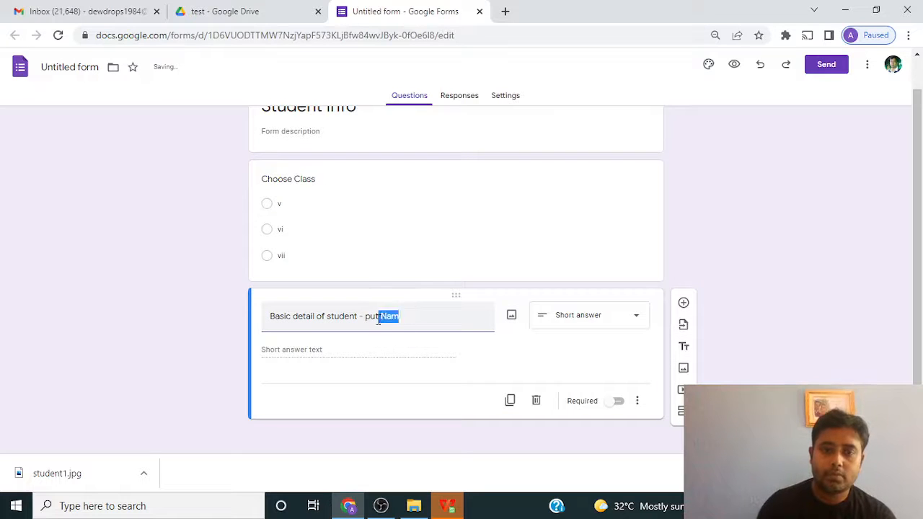
type("no of")
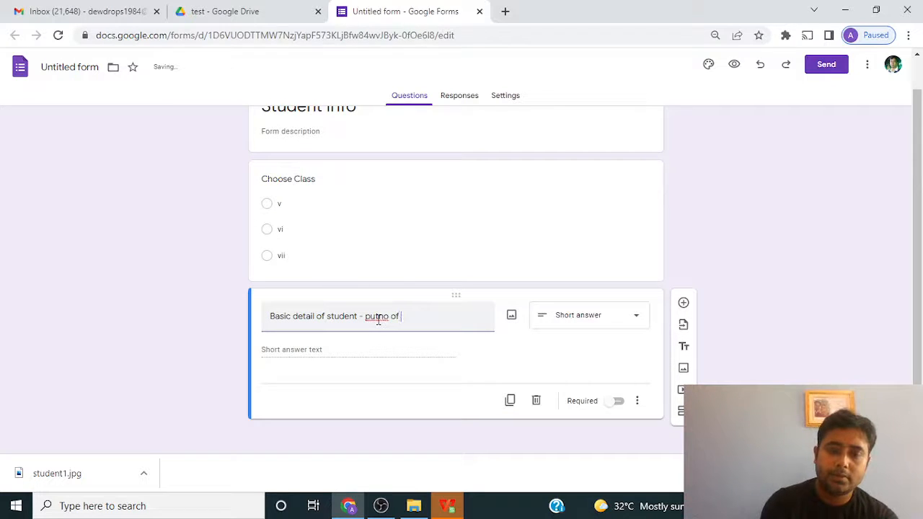
left_click(378, 320)
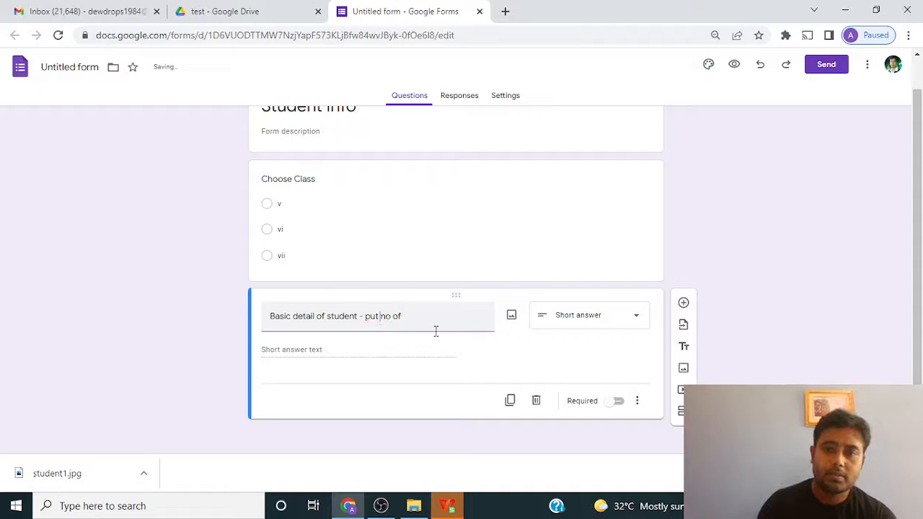
left_click(432, 317)
type("student")
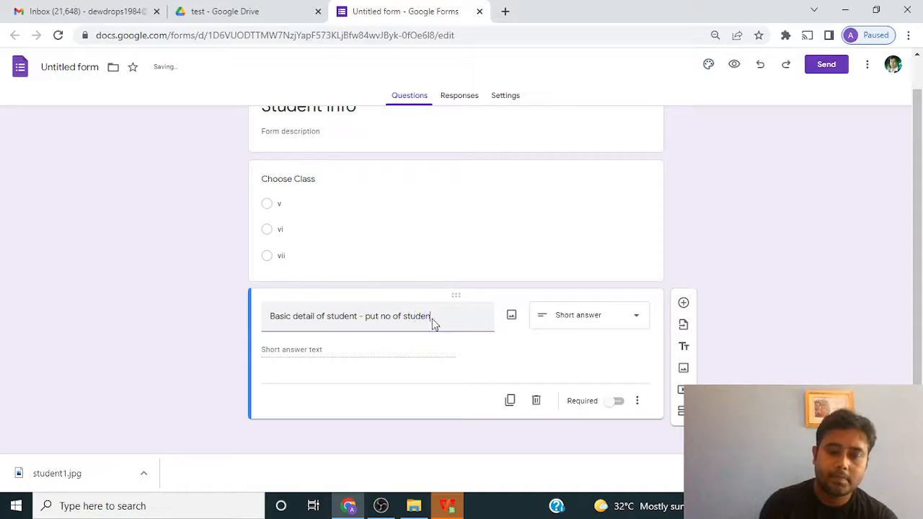
Add a third question with the text "how many no of students got 60%".
left_click(683, 304)
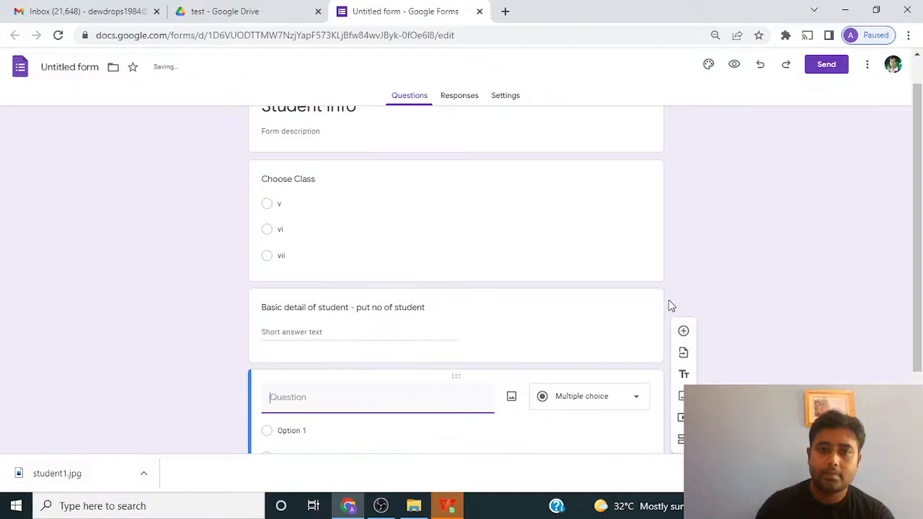
type("how")
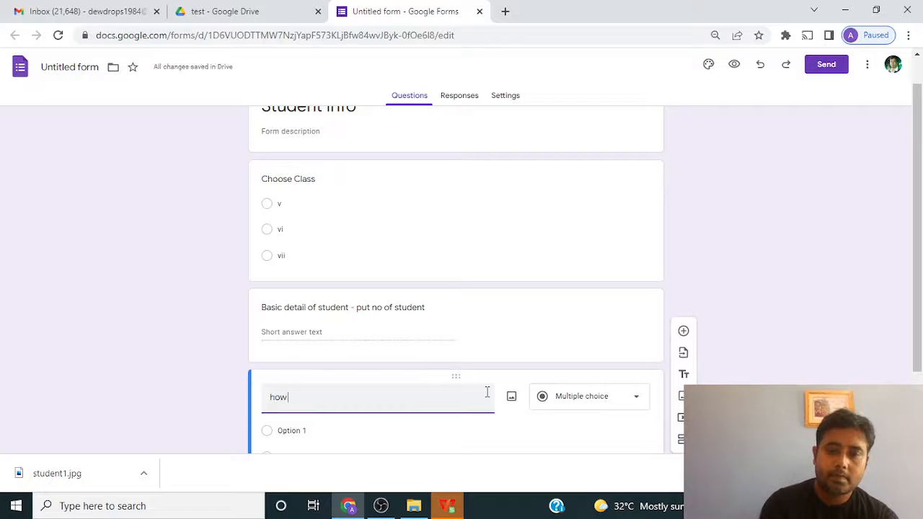
type(" many no")
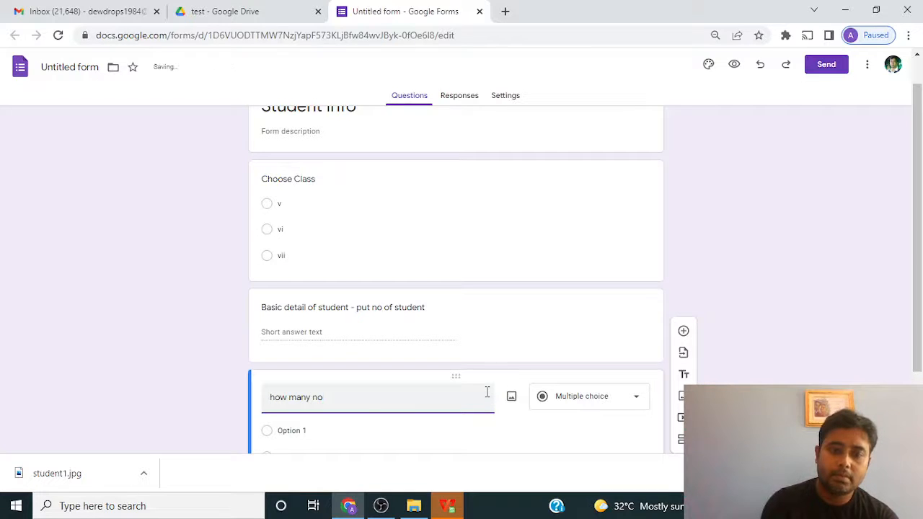
type(" are")
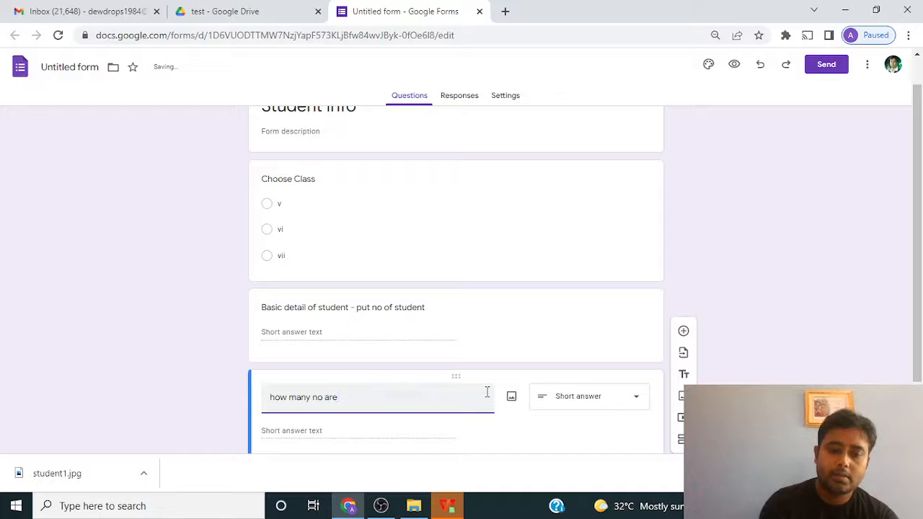
key("BackSpace")
key("BackSpace")
key("BackSpace")
type("c")
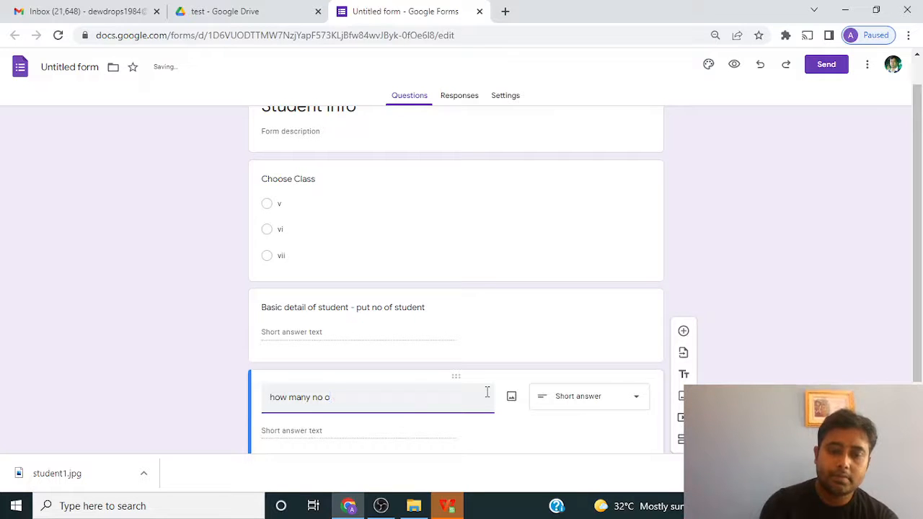
type("f studen")
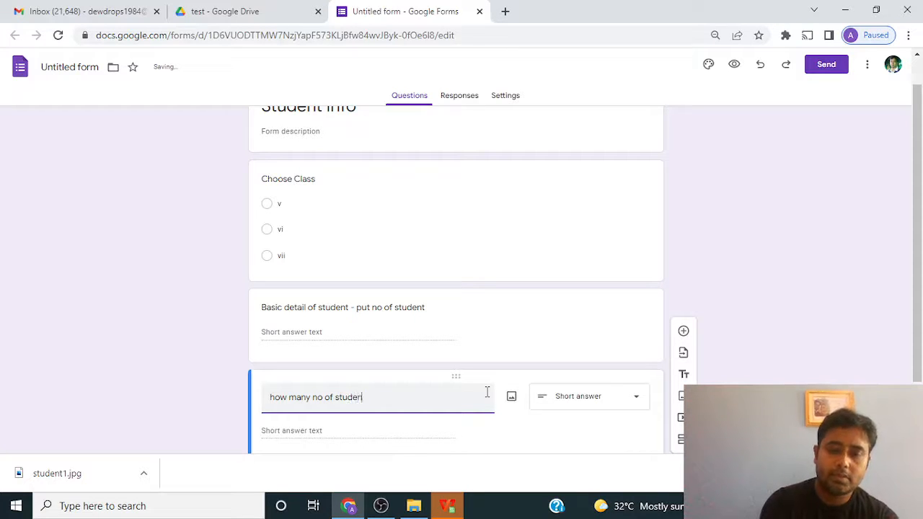
type("ts g")
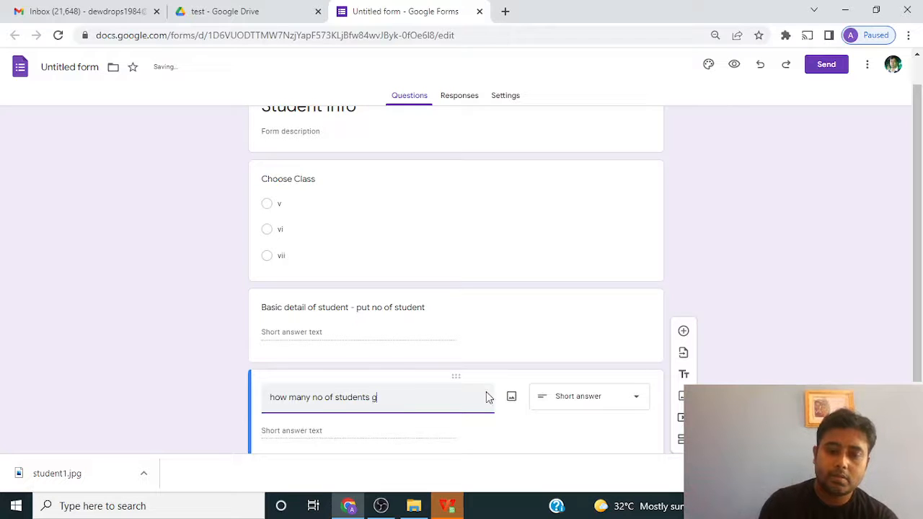
type("ot a")
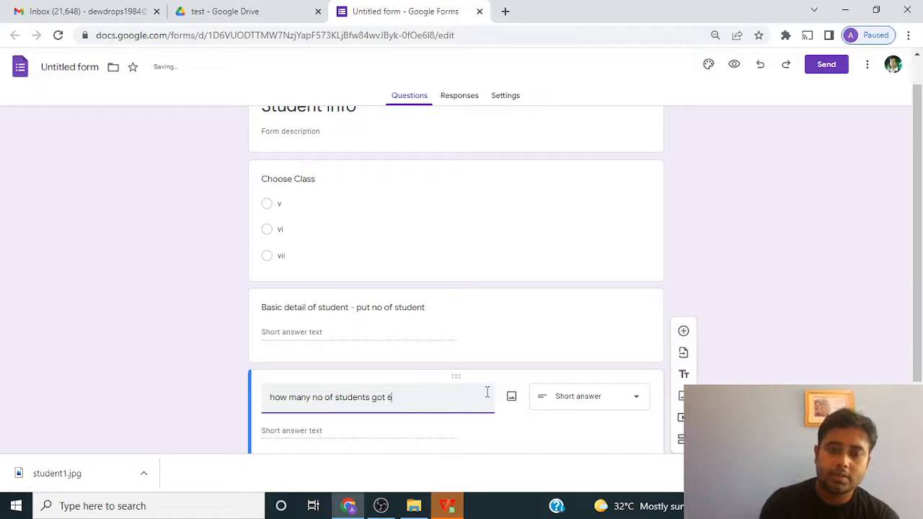
type("0")
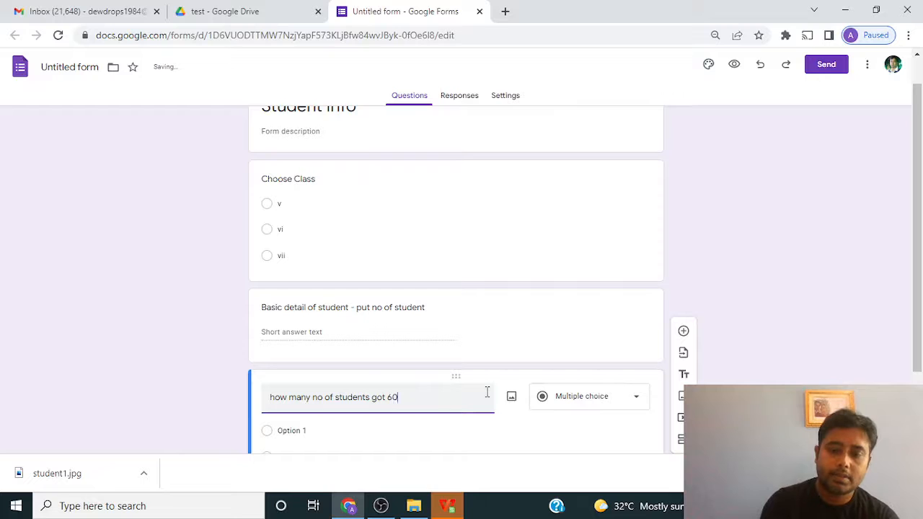
type("%")
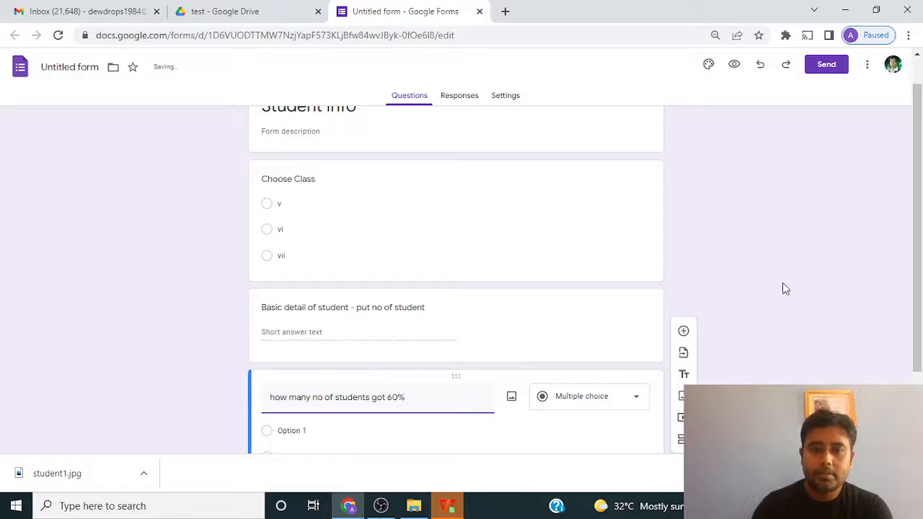
Change the answer type of the 60% question to Short answer.
scroll(634, 255, "down", 2)
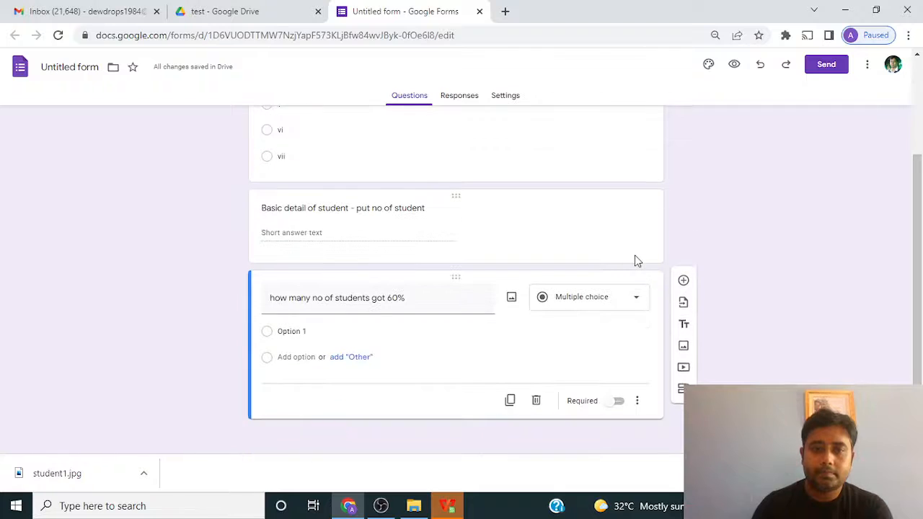
left_click(638, 301)
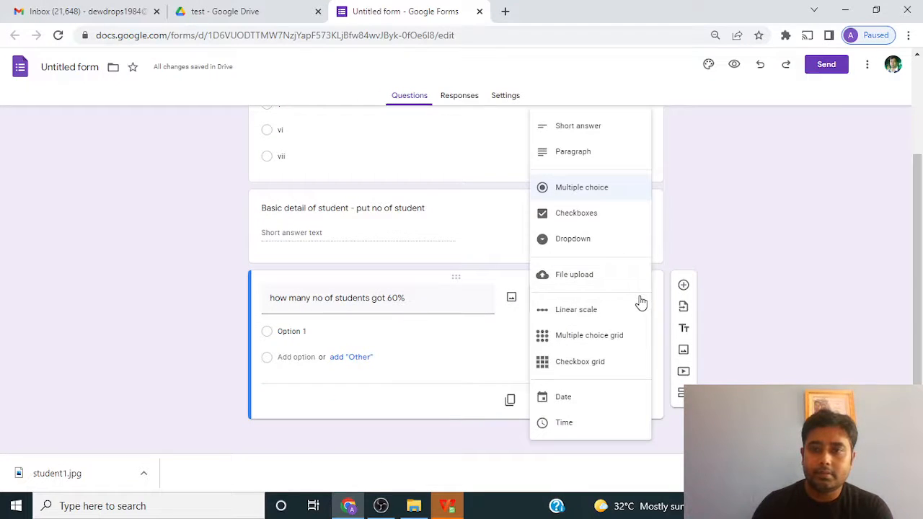
left_click(608, 129)
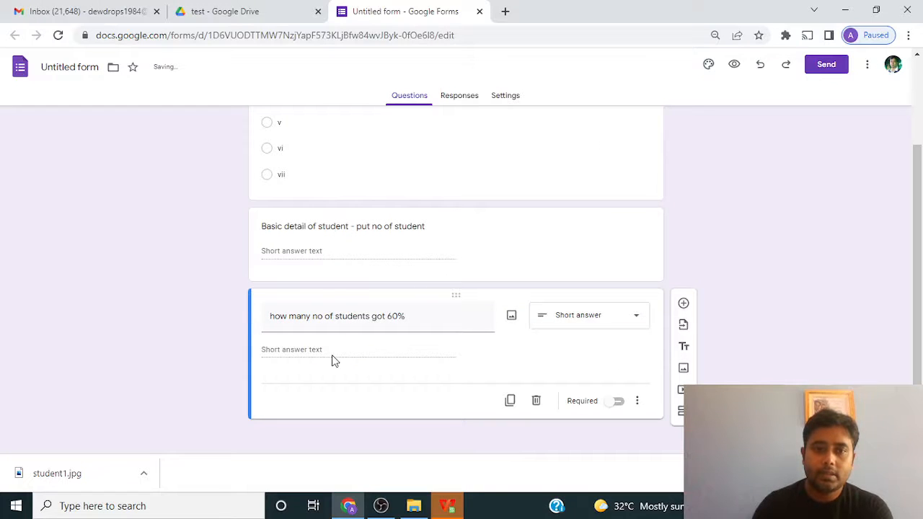
scroll(433, 251, "up", 3)
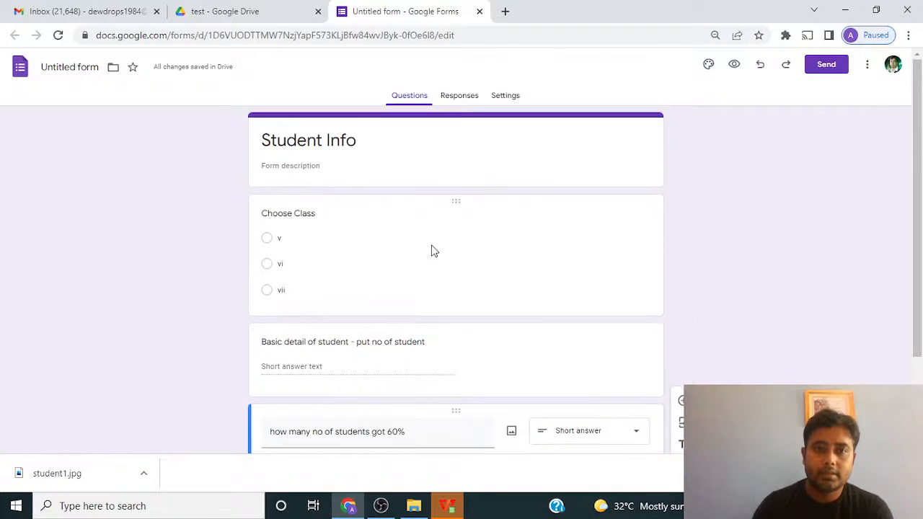
scroll(433, 250, "down", 2)
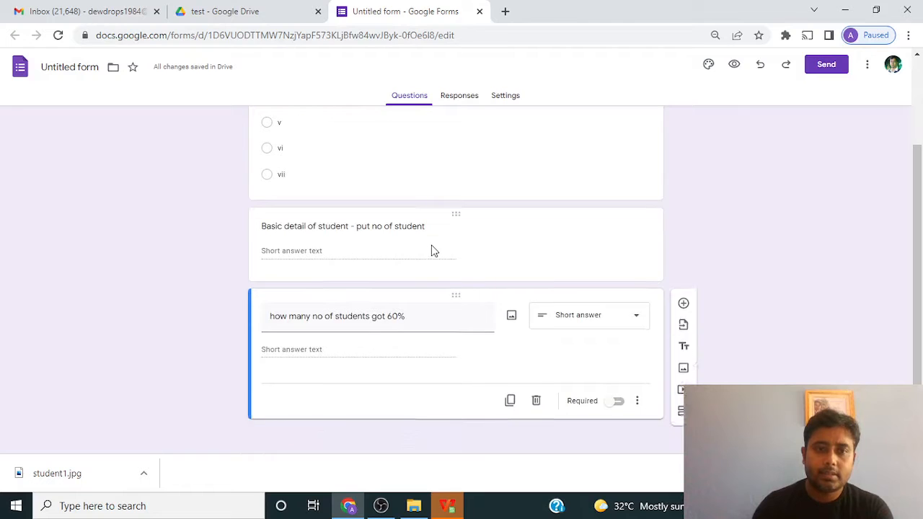
scroll(432, 251, "up", 2)
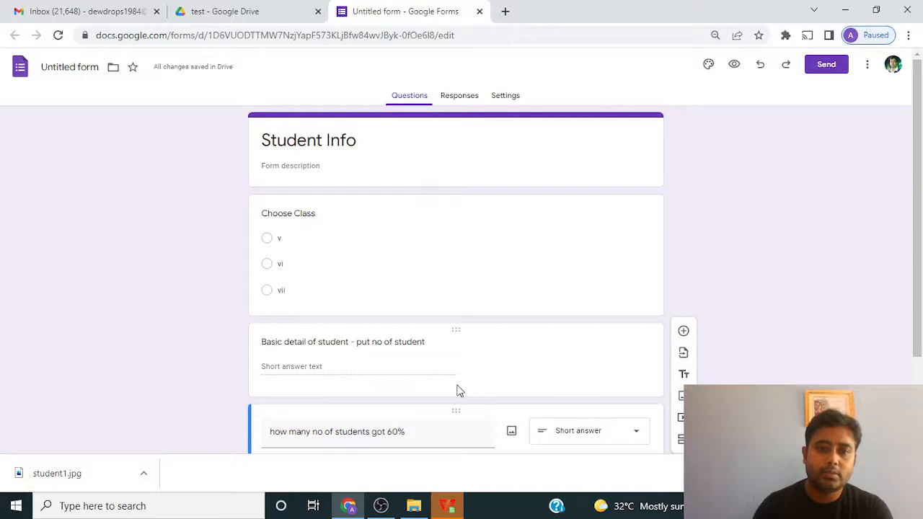
scroll(457, 383, "down", 2)
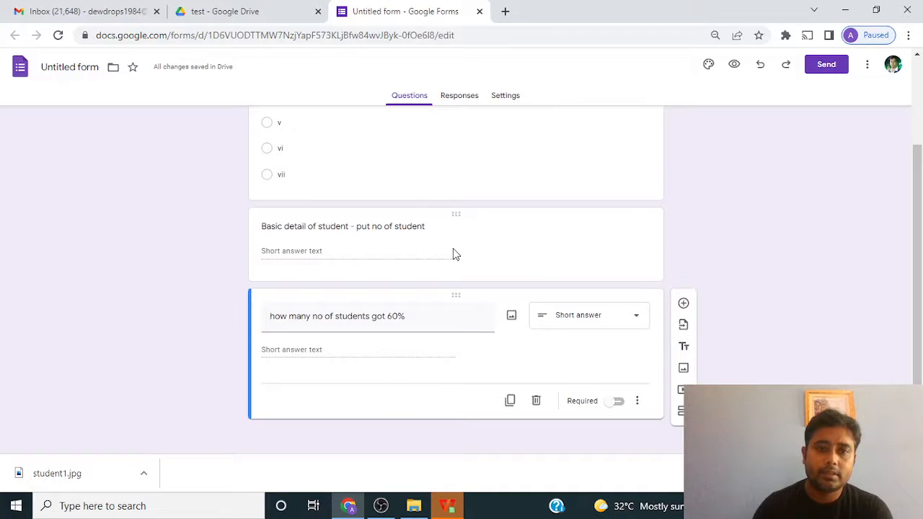
Add a new section directly after the Choose Class question.
scroll(455, 325, "up", 1)
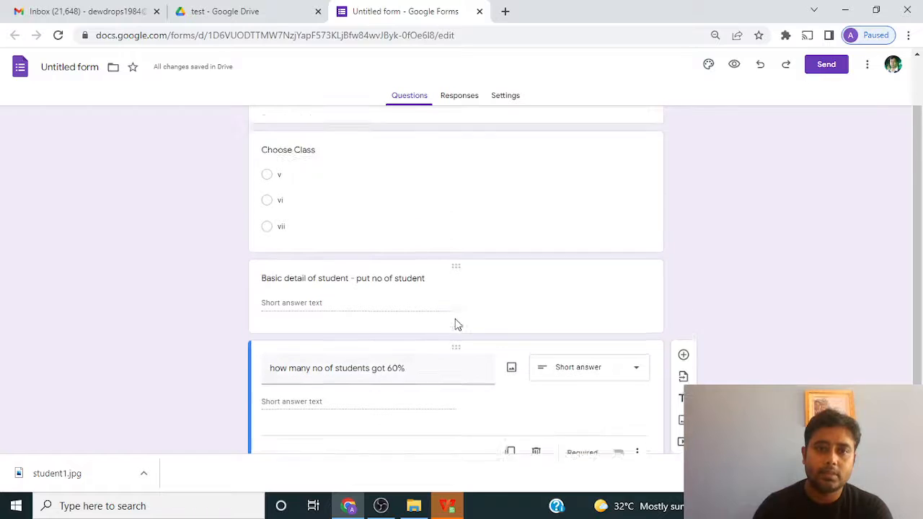
left_click(627, 233)
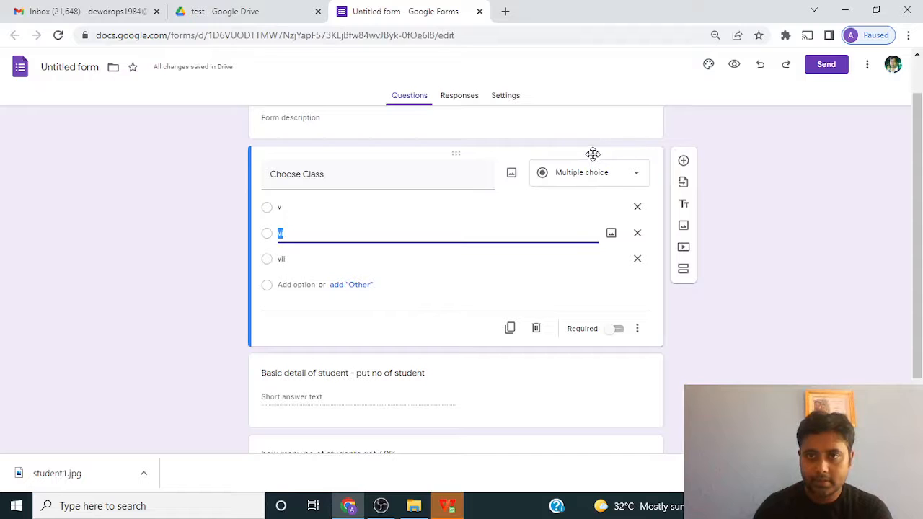
left_click(655, 334)
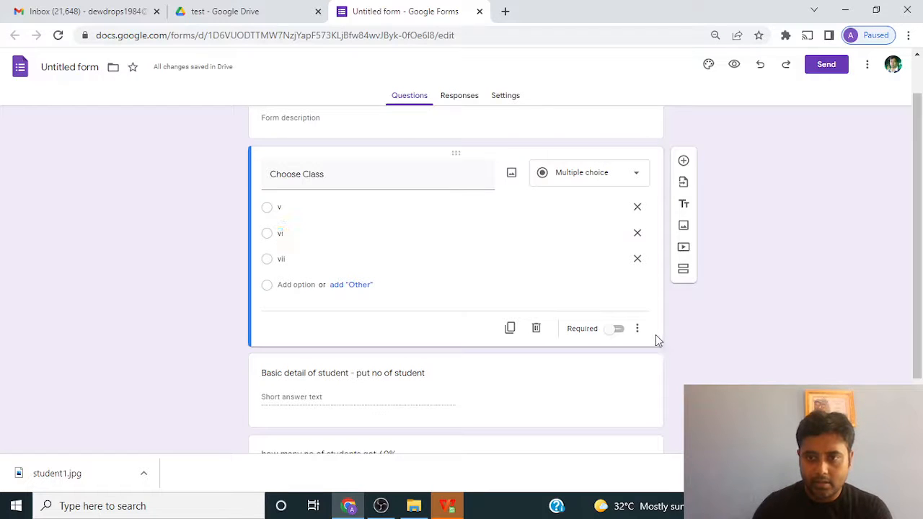
left_click(684, 273)
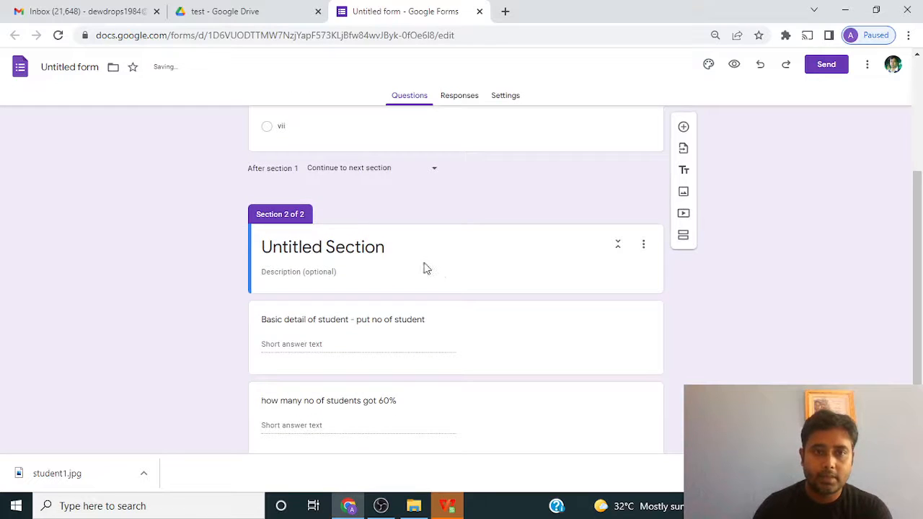
Title the new second section "Class wise report".
left_click(396, 246)
triple_click(396, 246)
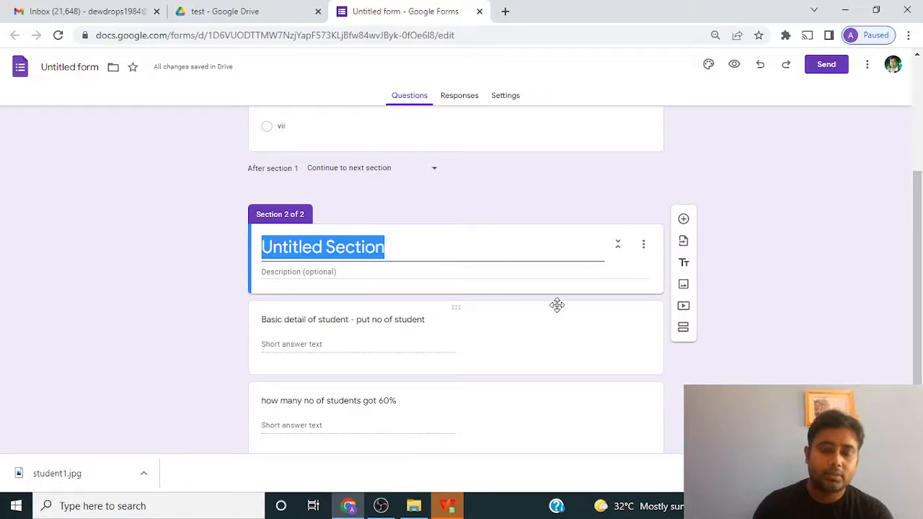
type("Cla")
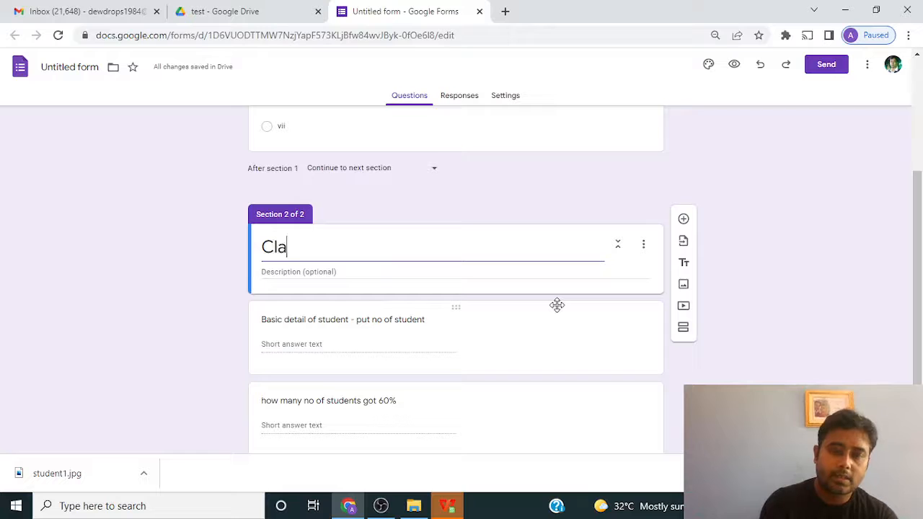
type("ss wies")
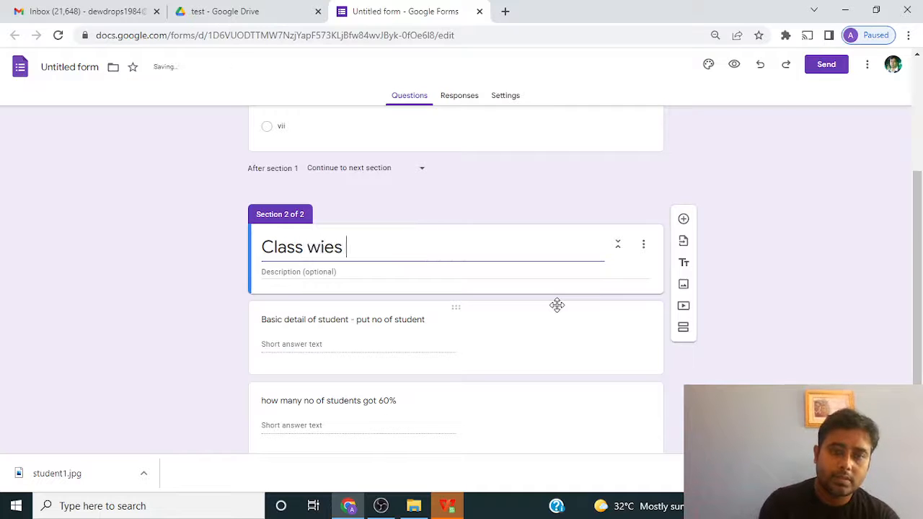
key("BackSpace")
key("BackSpace")
type("se ")
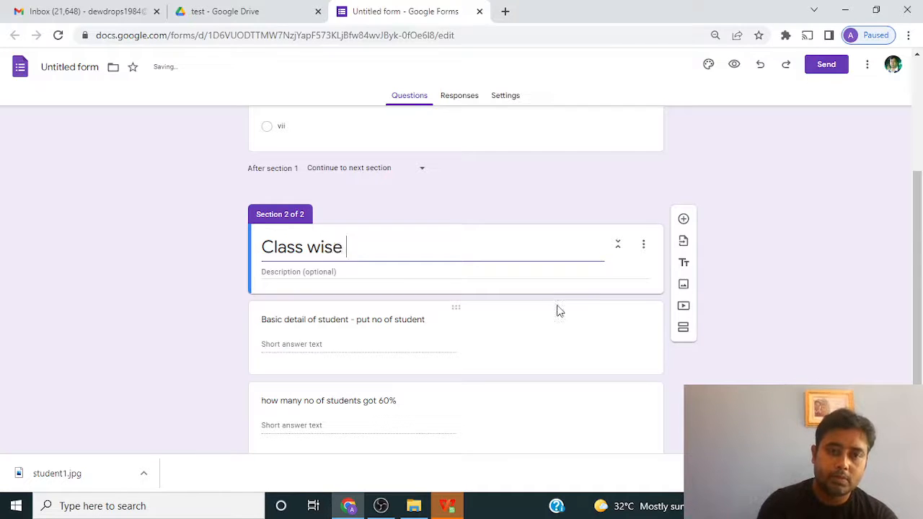
type("report")
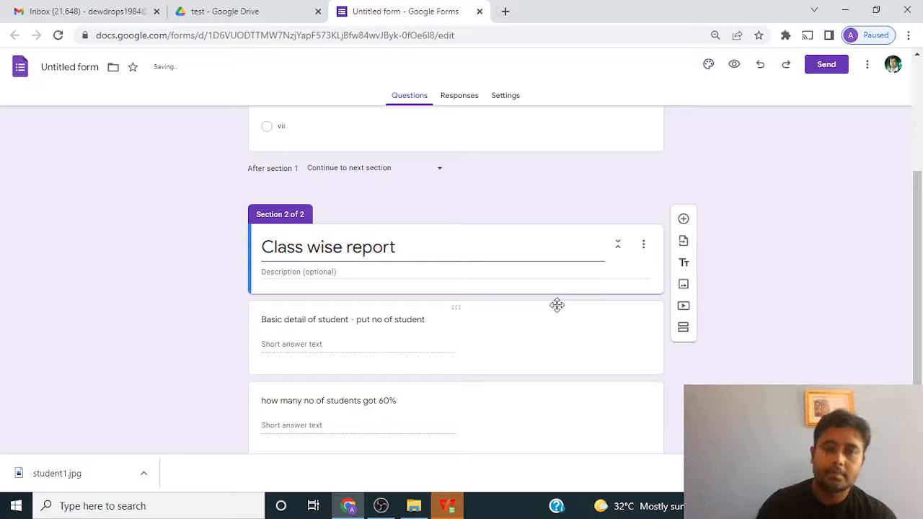
left_click(817, 243)
Enable Shuffle option order for the Choose Class question in the first section.
scroll(816, 246, "up", 3)
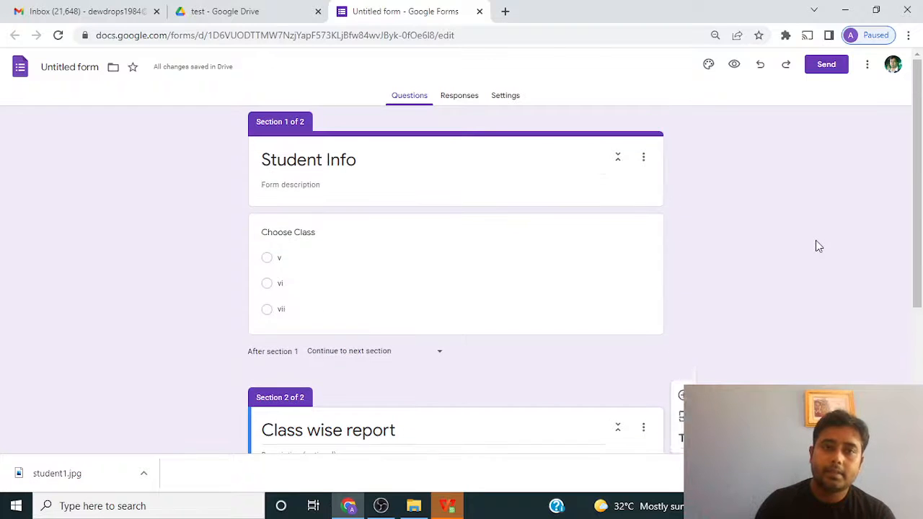
left_click(309, 263)
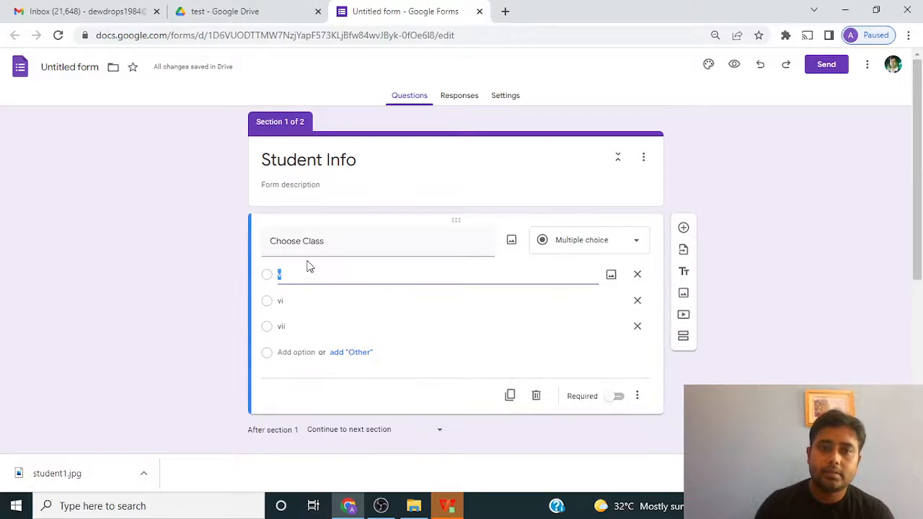
left_click(314, 276)
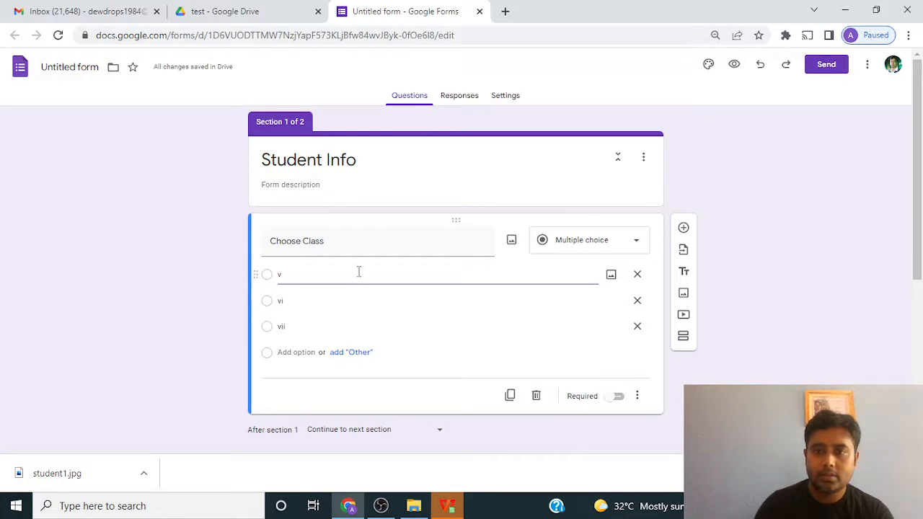
left_click(636, 396)
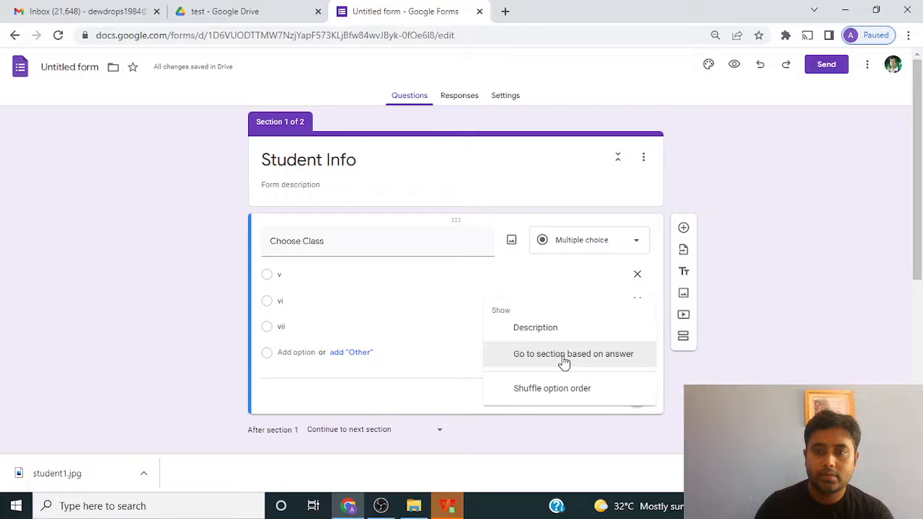
left_click(587, 398)
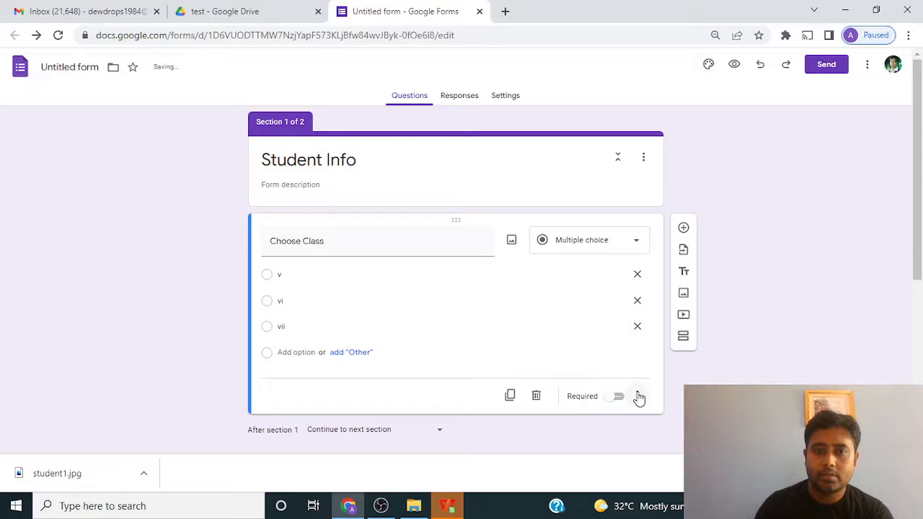
Switch the Choose Class question's Required setting on and back off.
left_click(617, 397)
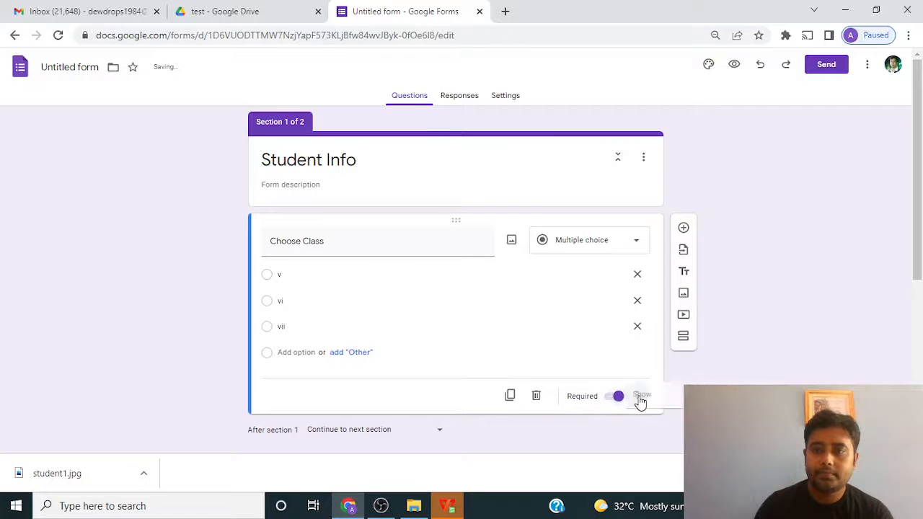
left_click(638, 397)
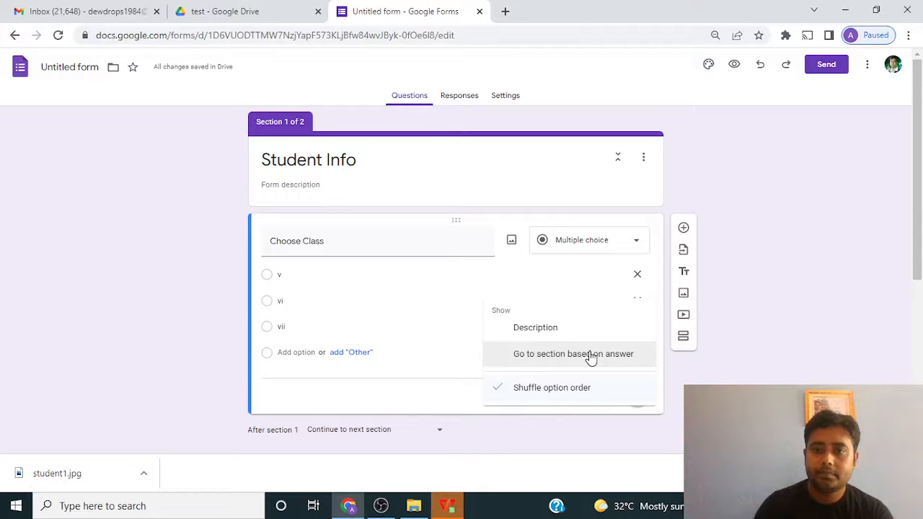
left_click(451, 274)
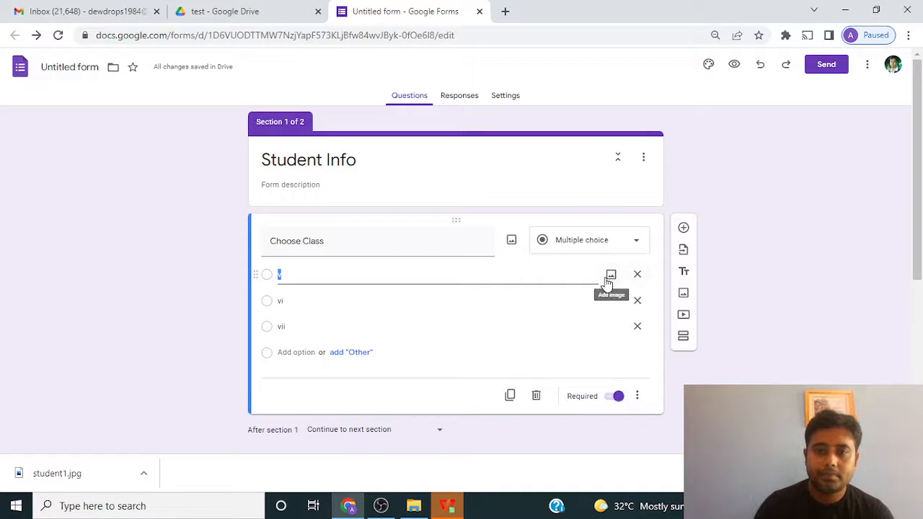
left_click(618, 397)
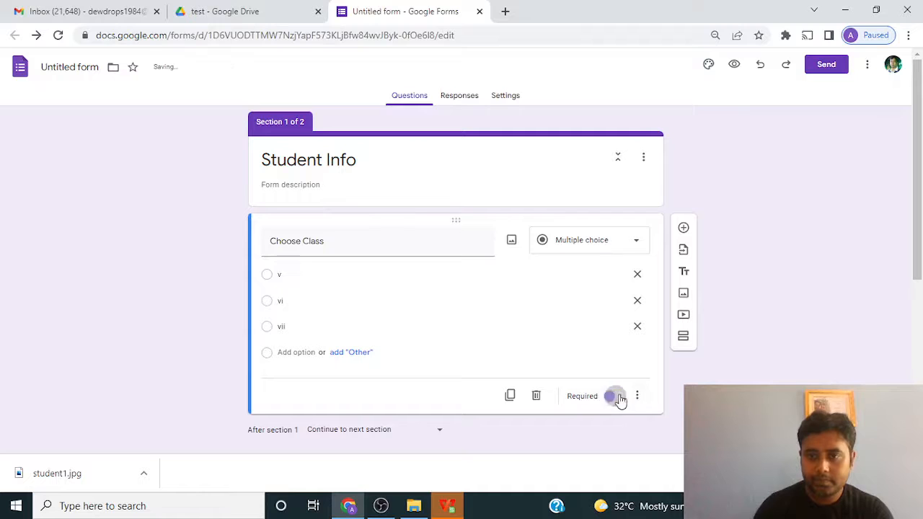
Enable Go to section based on answer for the Choose Class question and turn off its Shuffle option order.
left_click(637, 396)
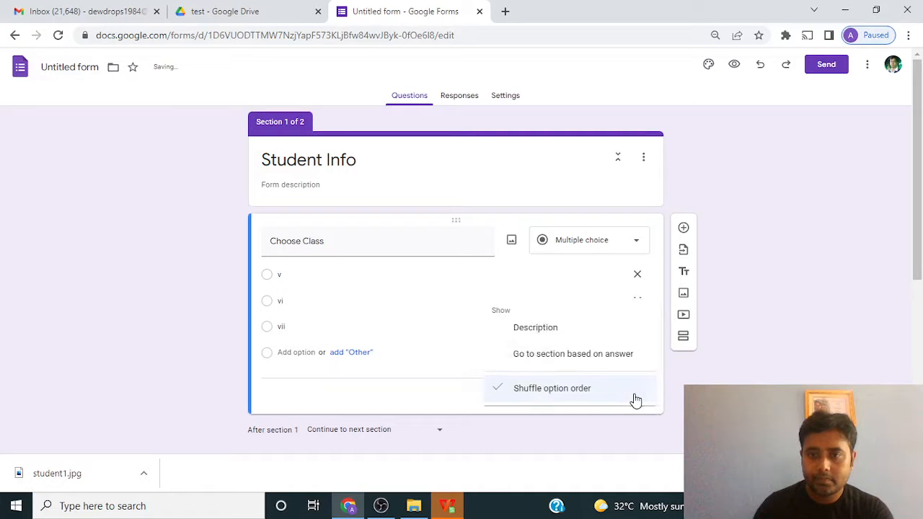
left_click(598, 355)
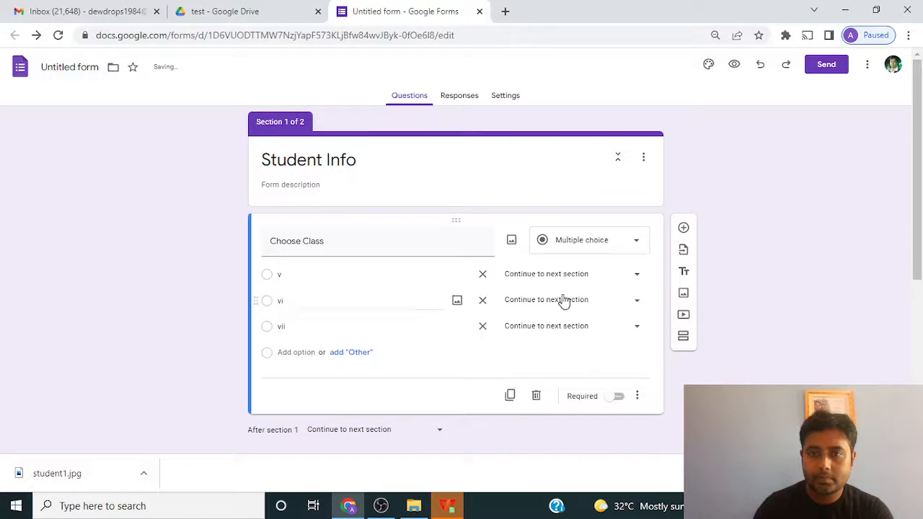
left_click(639, 398)
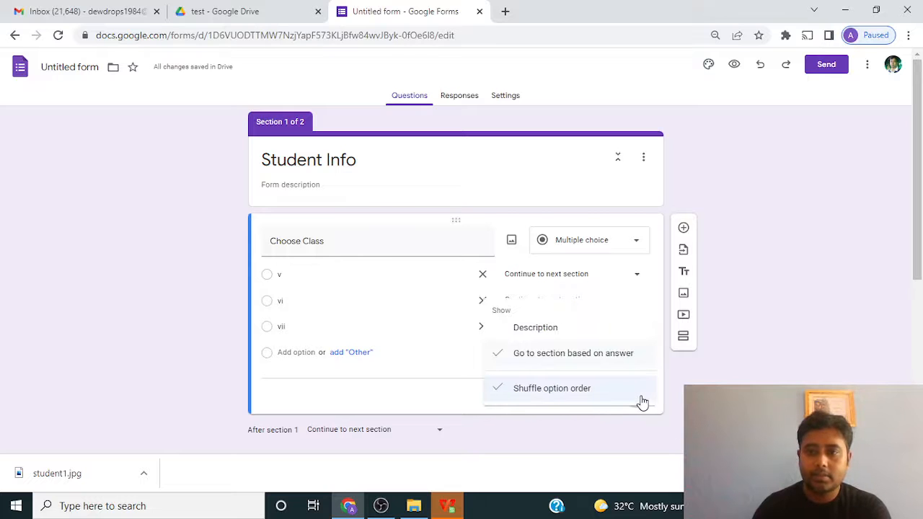
left_click(557, 393)
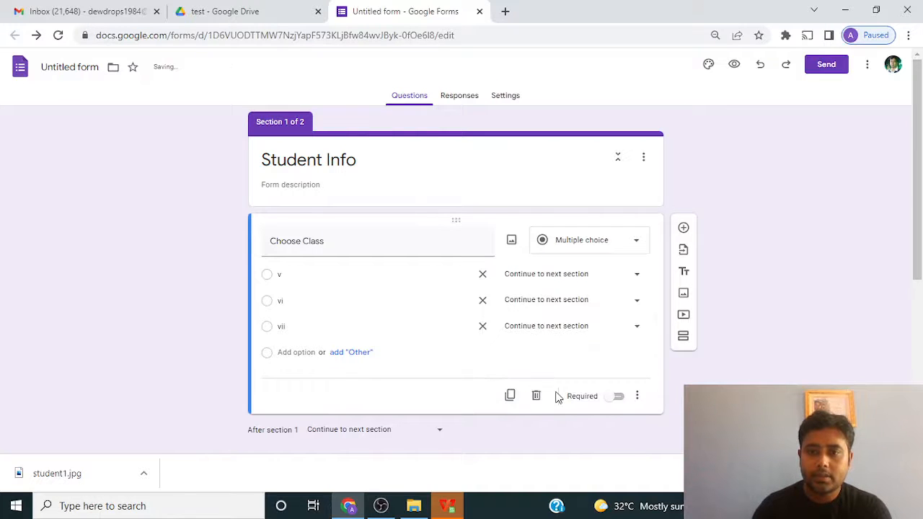
left_click(639, 398)
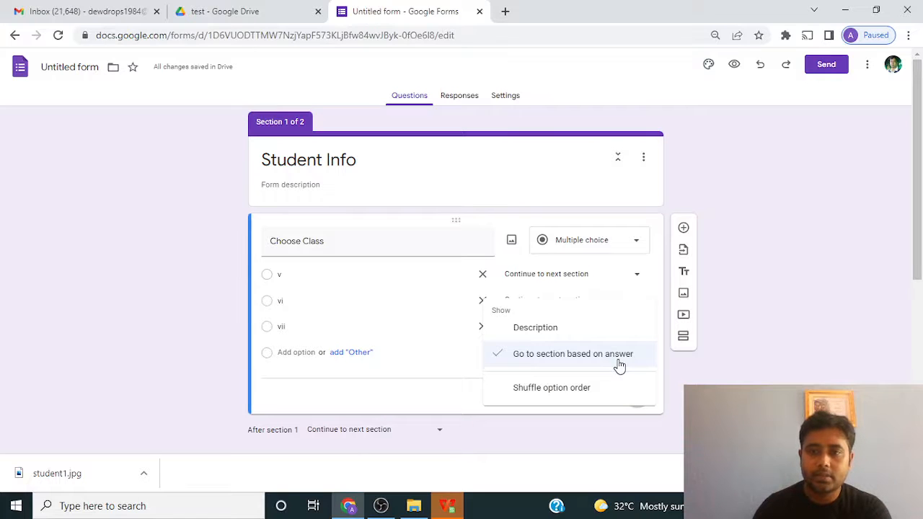
left_click(764, 381)
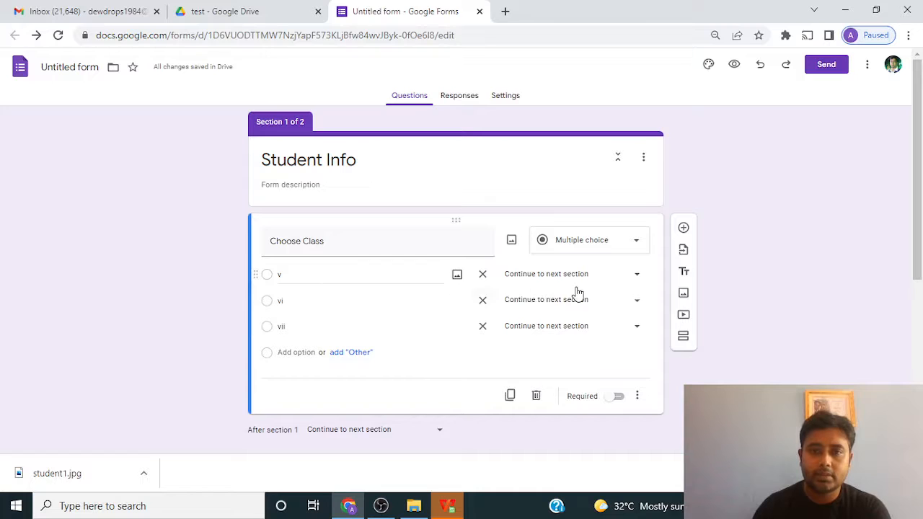
Route the Choose Class answers v, vi and vii each to section 2 (Class wise report).
left_click(637, 275)
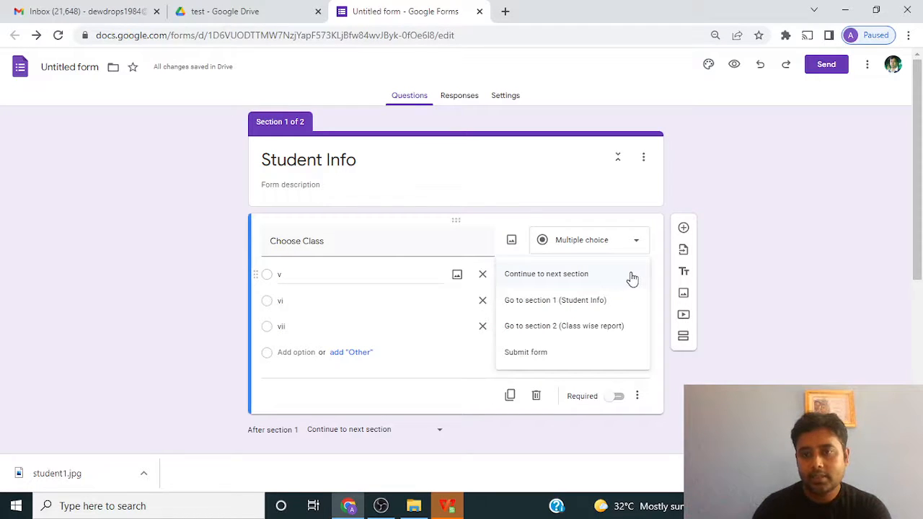
left_click(588, 325)
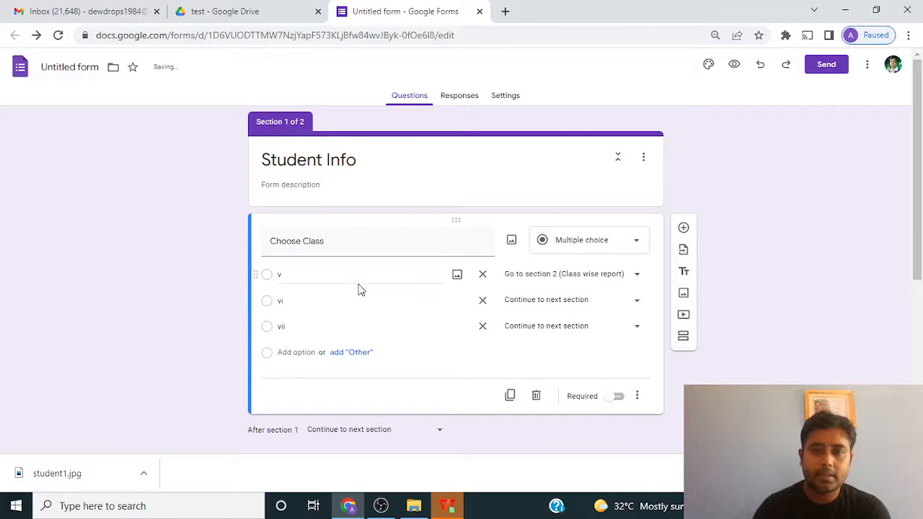
left_click(637, 304)
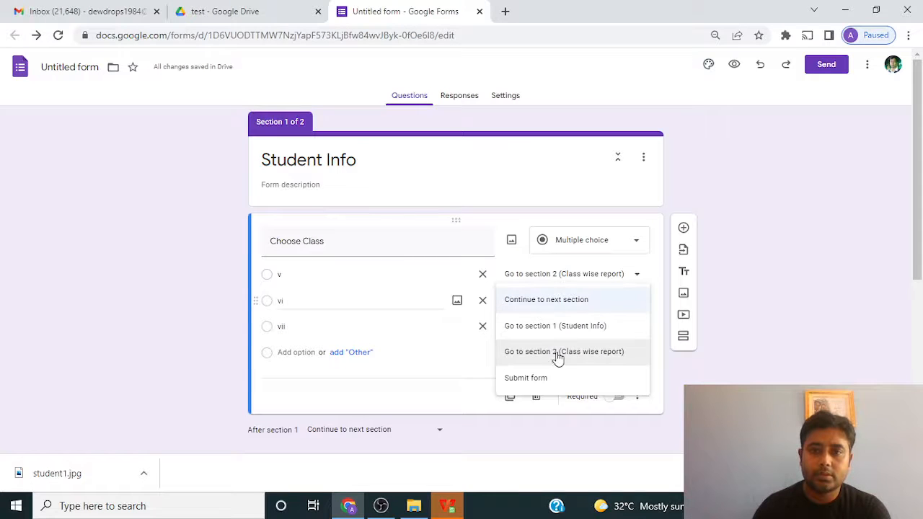
left_click(556, 353)
left_click(637, 326)
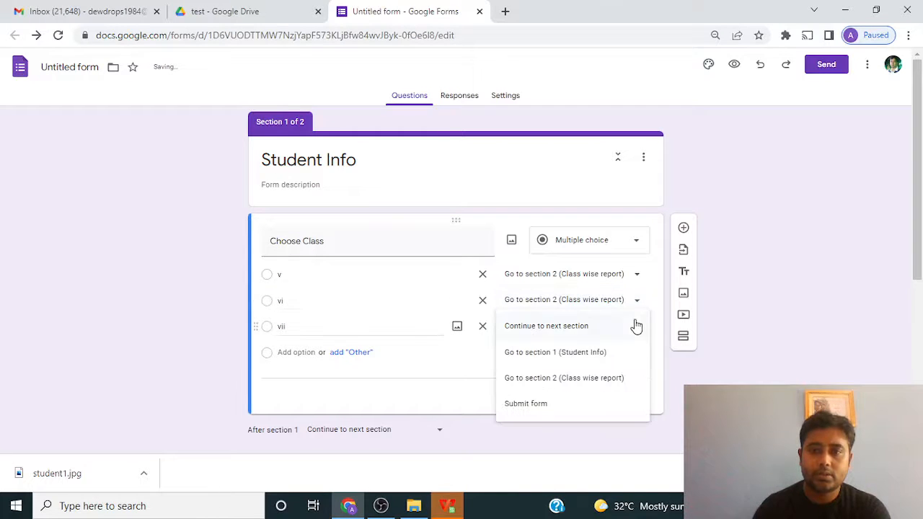
left_click(555, 382)
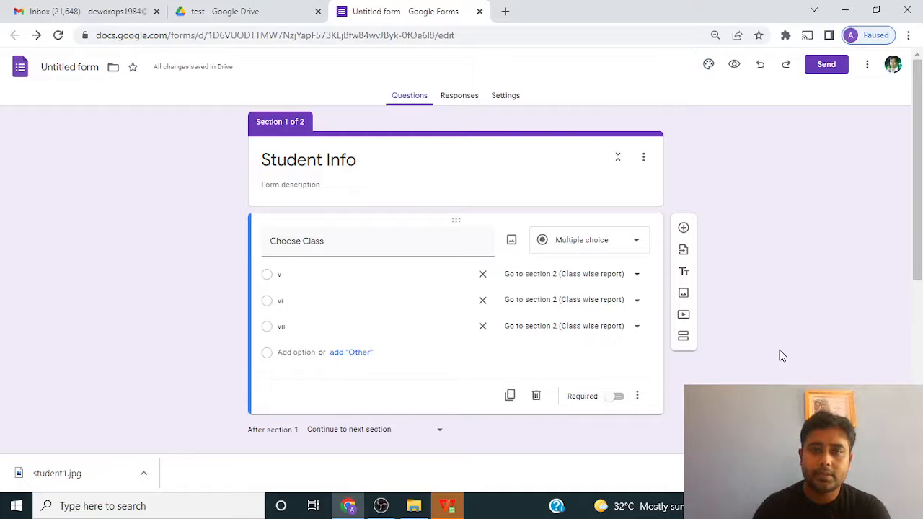
scroll(782, 356, "down", 4)
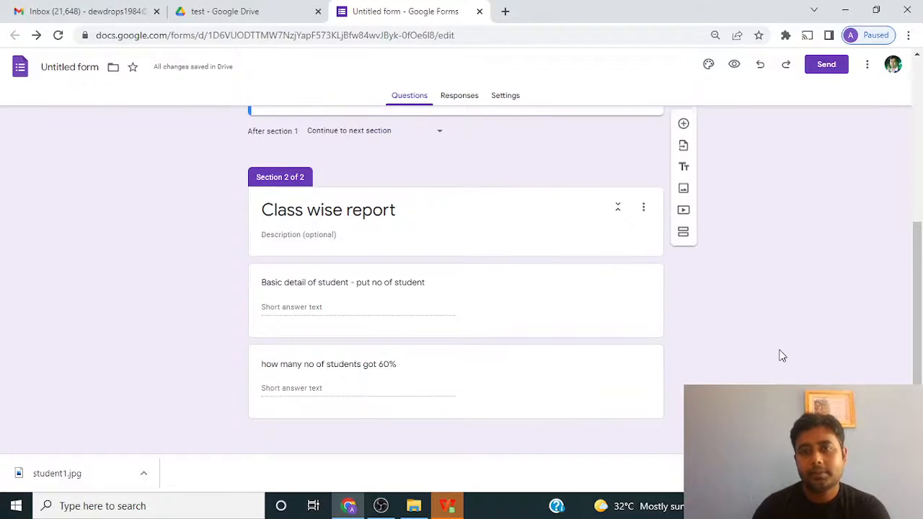
scroll(782, 355, "up", 3)
scroll(782, 355, "down", 3)
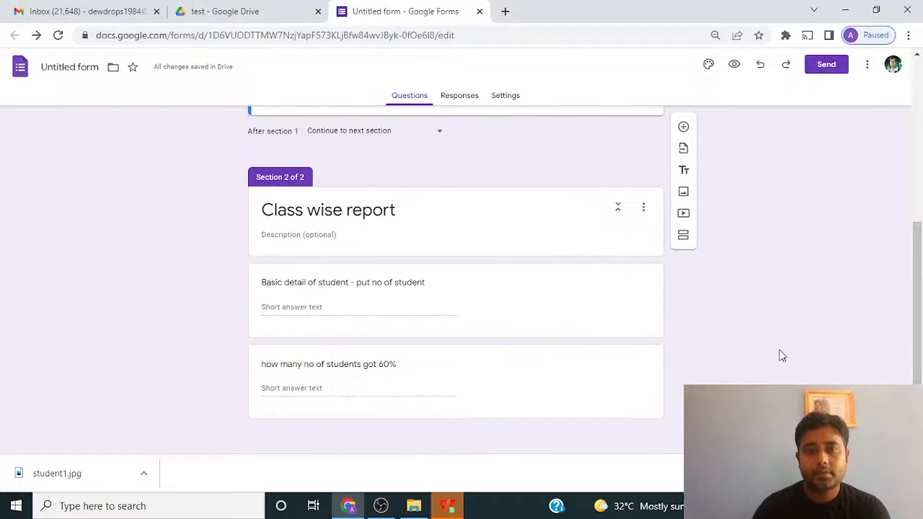
scroll(782, 355, "up", 4)
scroll(782, 355, "up", 1)
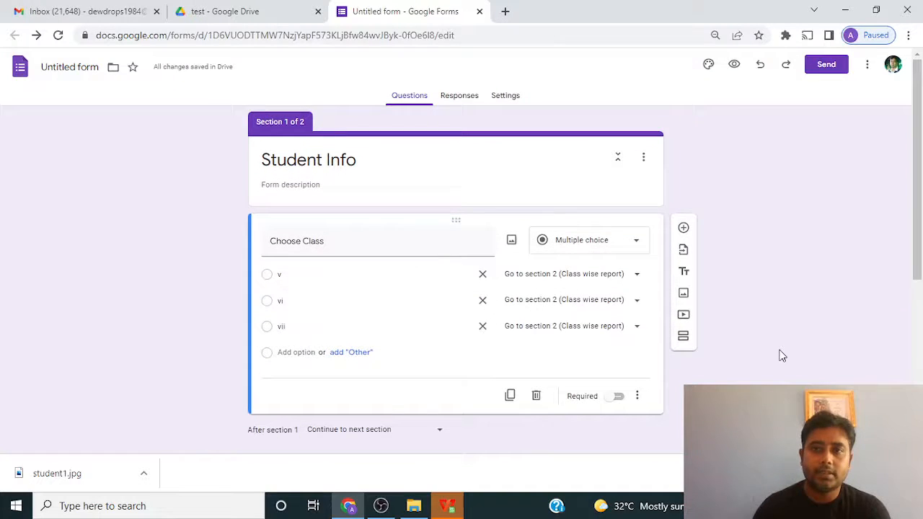
Preview the form and submit a response for class v with 100 students and 60 students who got 60%.
left_click(736, 67)
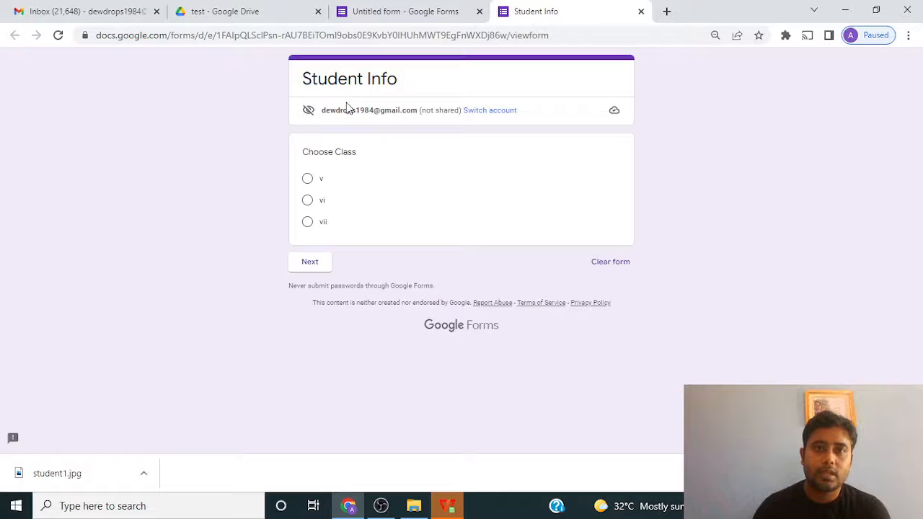
left_click(308, 180)
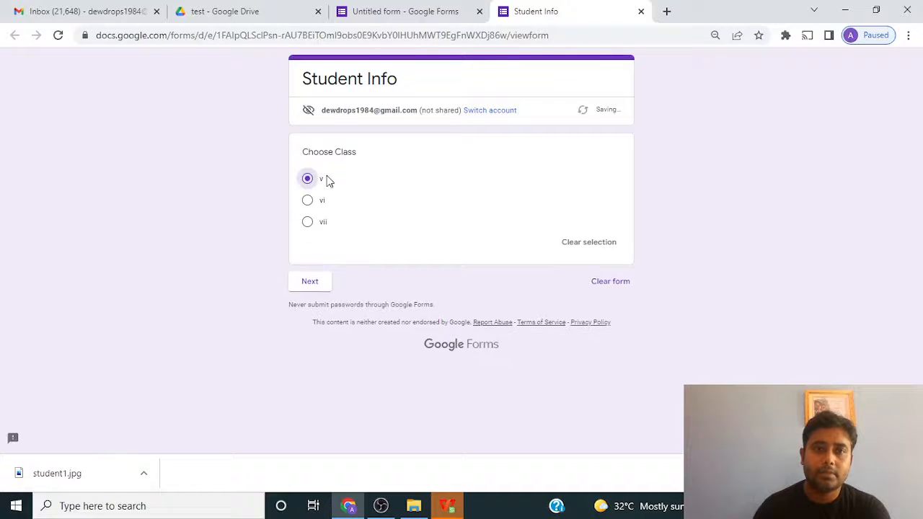
left_click(315, 287)
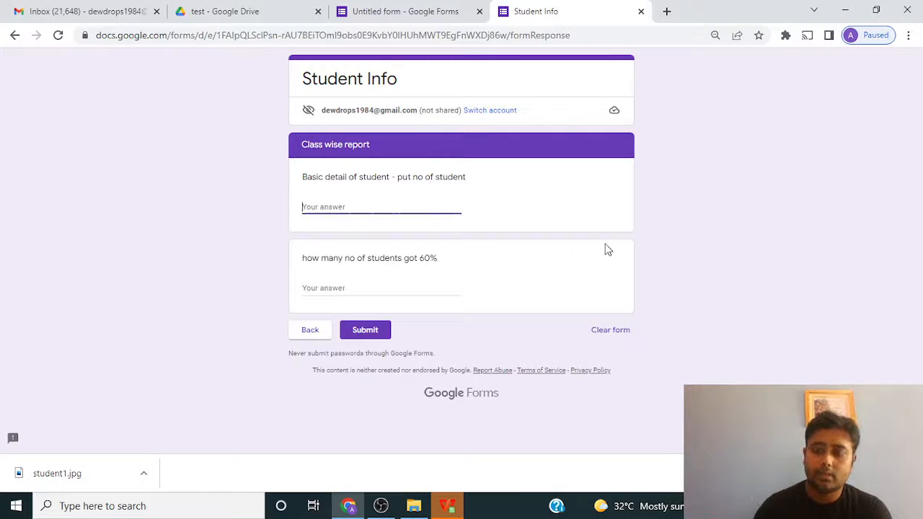
type("100")
left_click(359, 293)
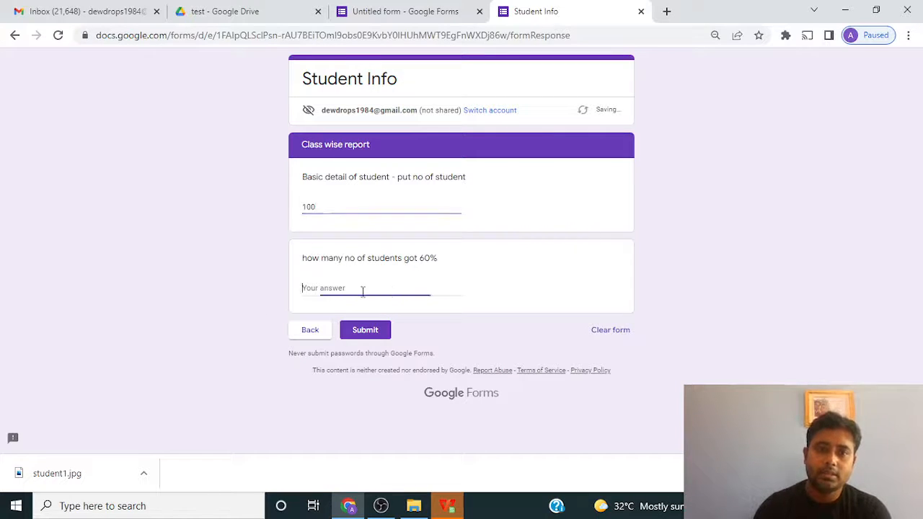
type("60")
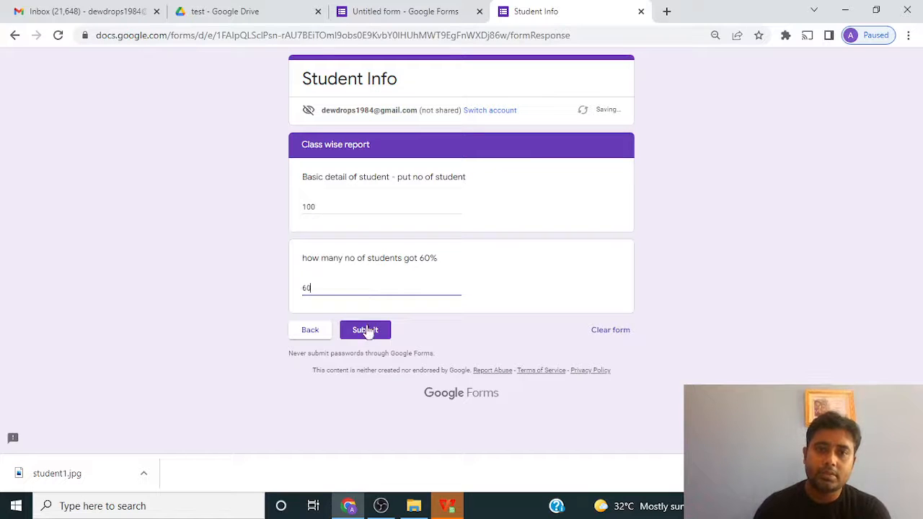
left_click(365, 332)
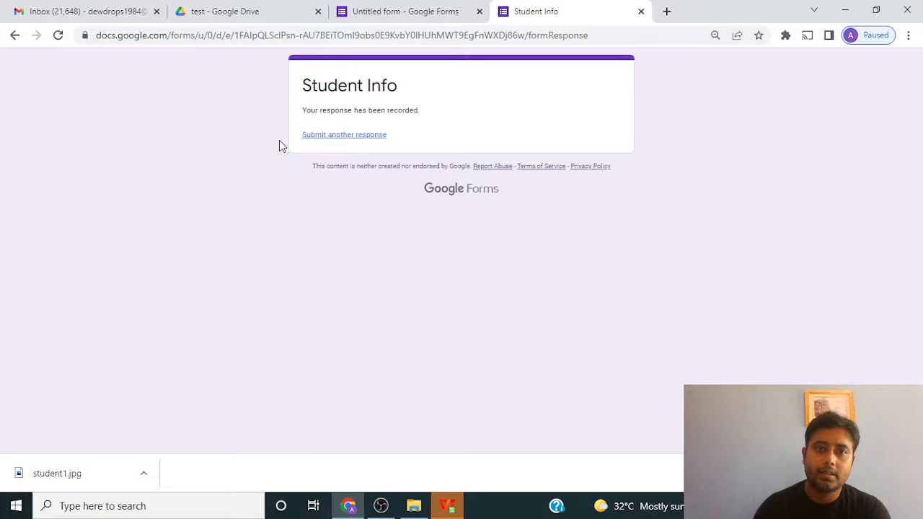
Submit another response for class vi with 120 students and 70 students who got 60%.
left_click(358, 135)
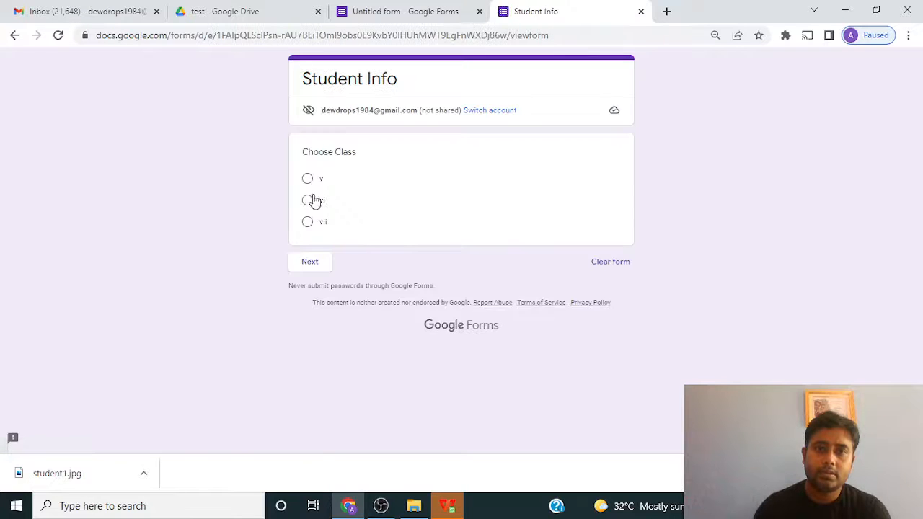
left_click(308, 201)
left_click(311, 285)
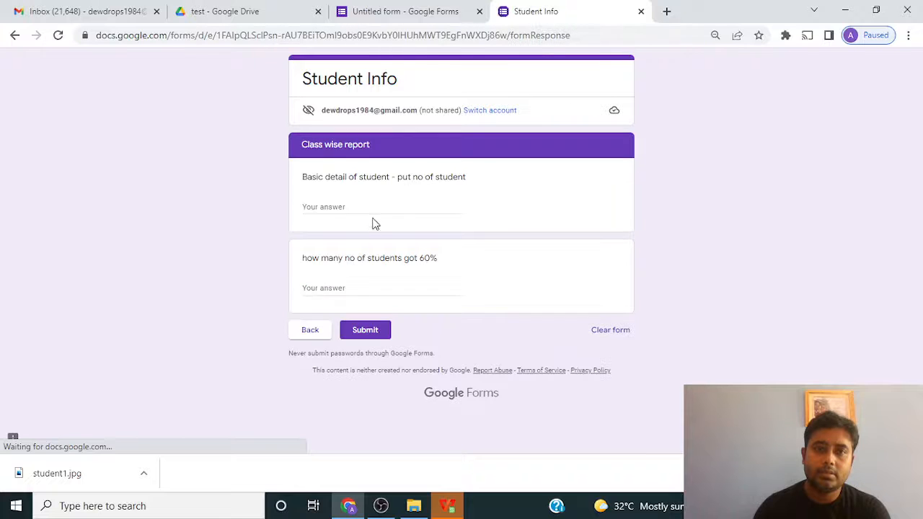
left_click(376, 210)
type("1")
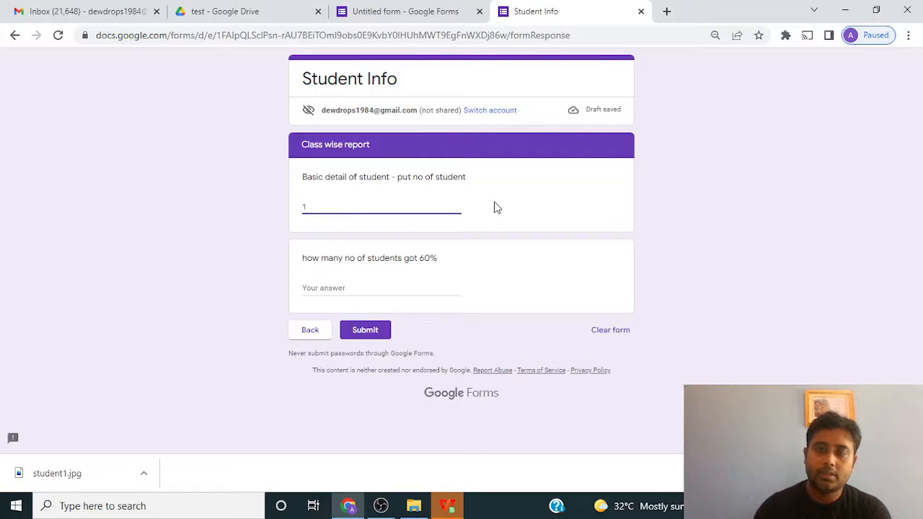
type("20")
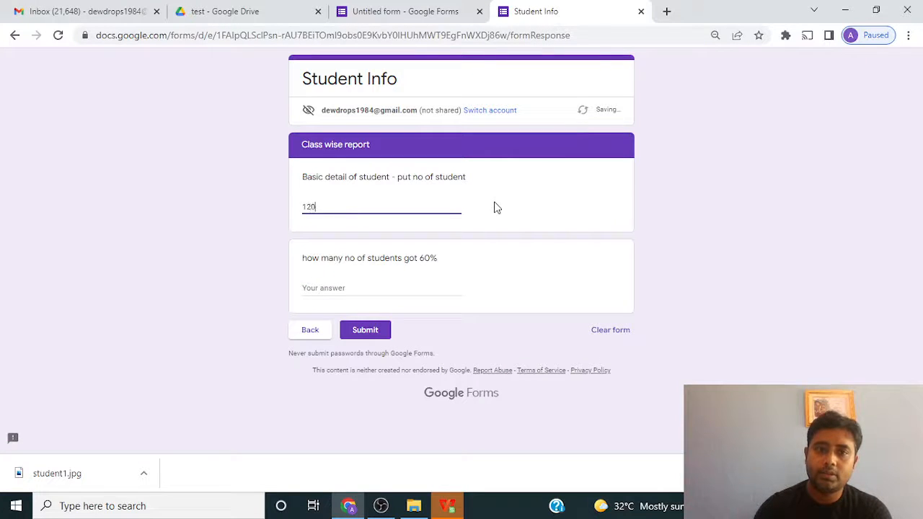
left_click(357, 288)
type("70")
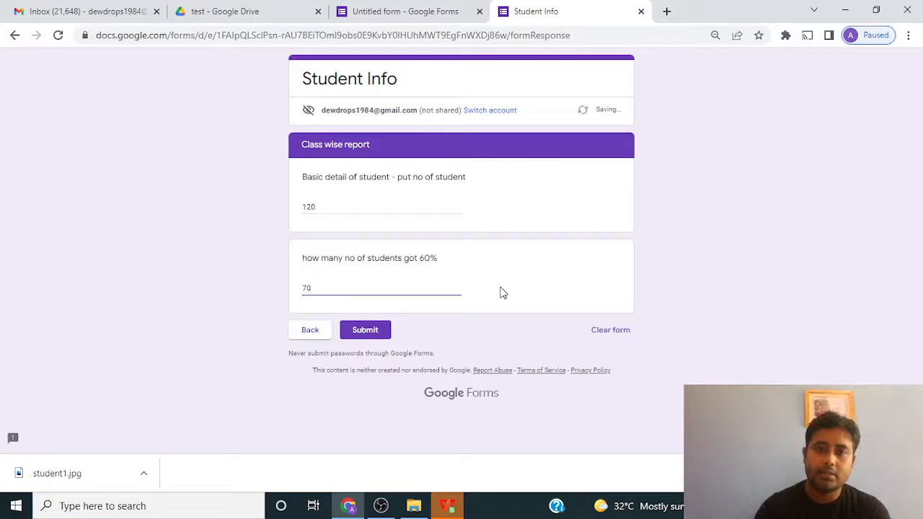
left_click(373, 333)
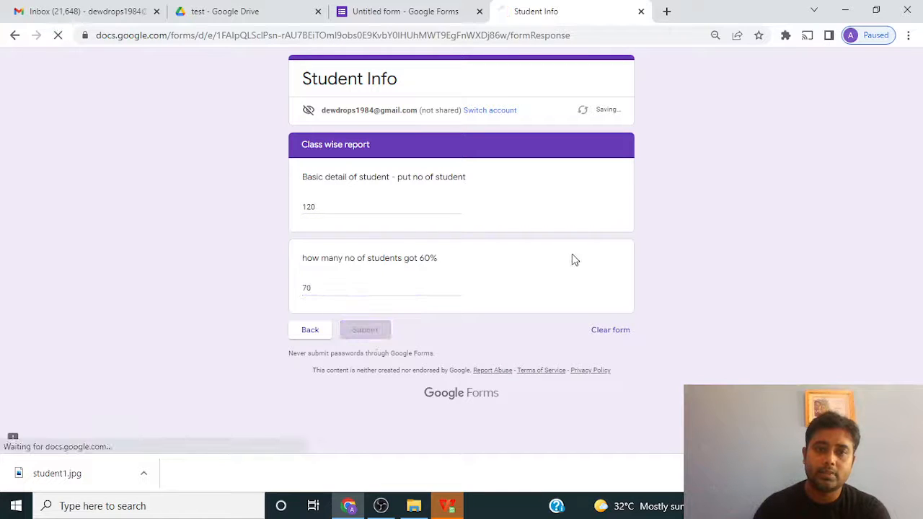
Submit another response for class vii with 140 students and 80 students who got 60%.
left_click(349, 136)
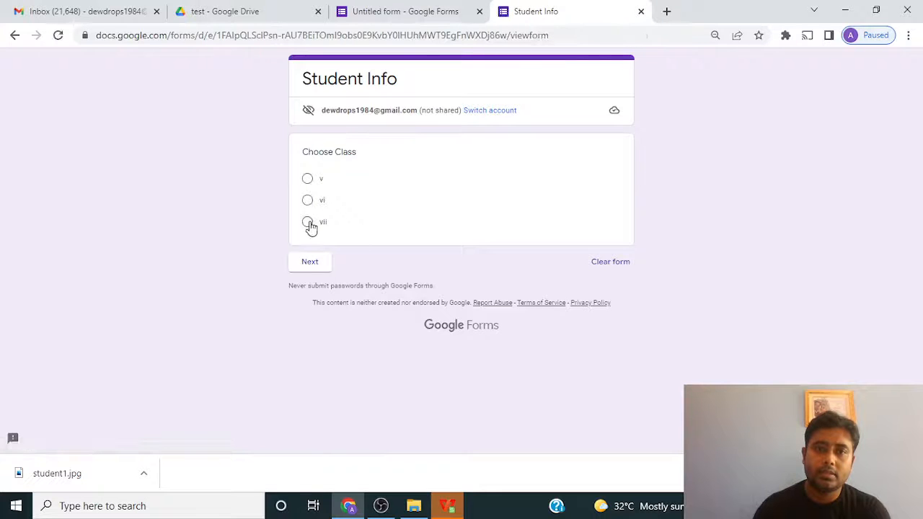
left_click(308, 223)
left_click(316, 281)
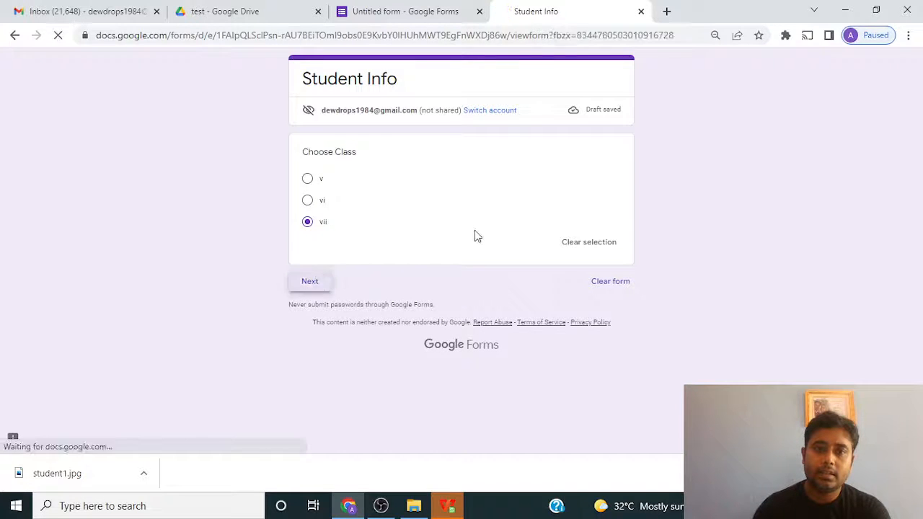
left_click(372, 207)
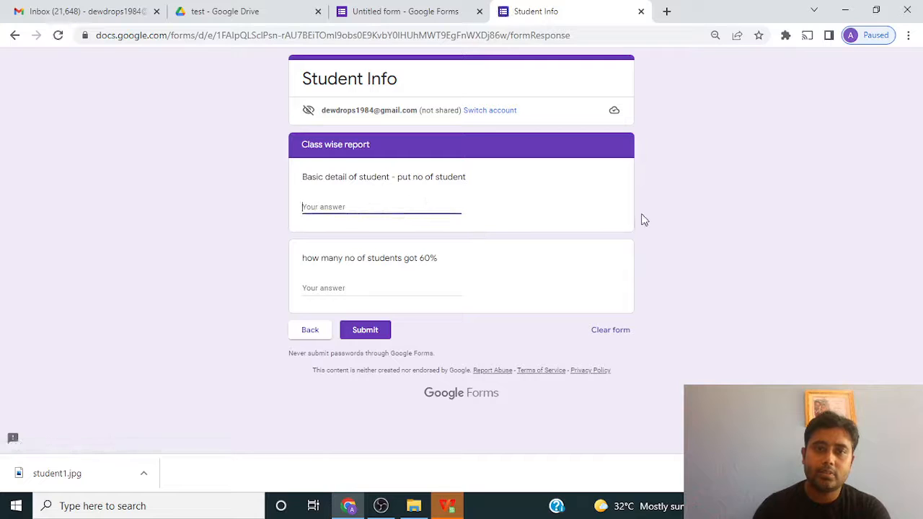
type("140")
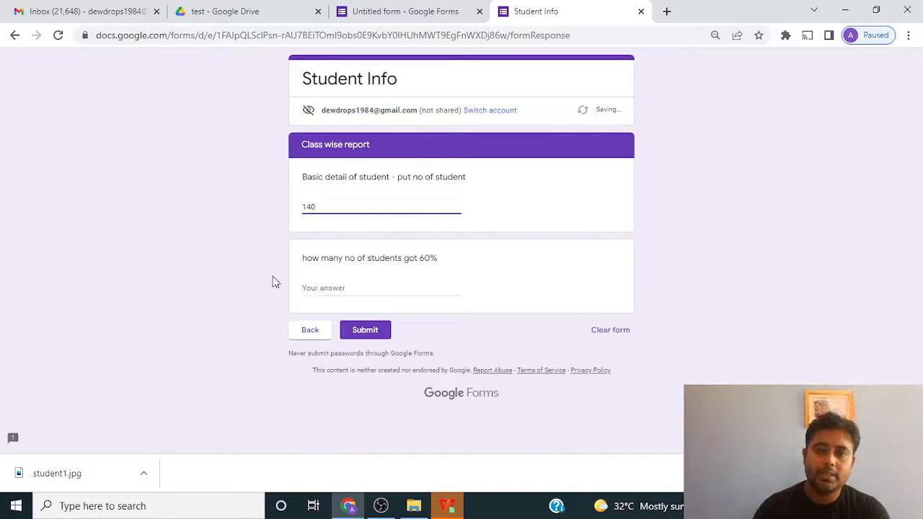
left_click(322, 288)
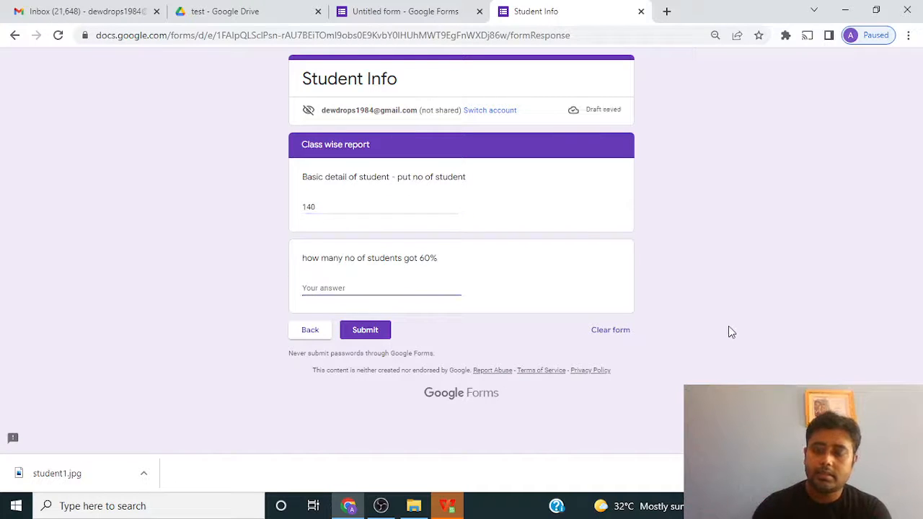
type("80")
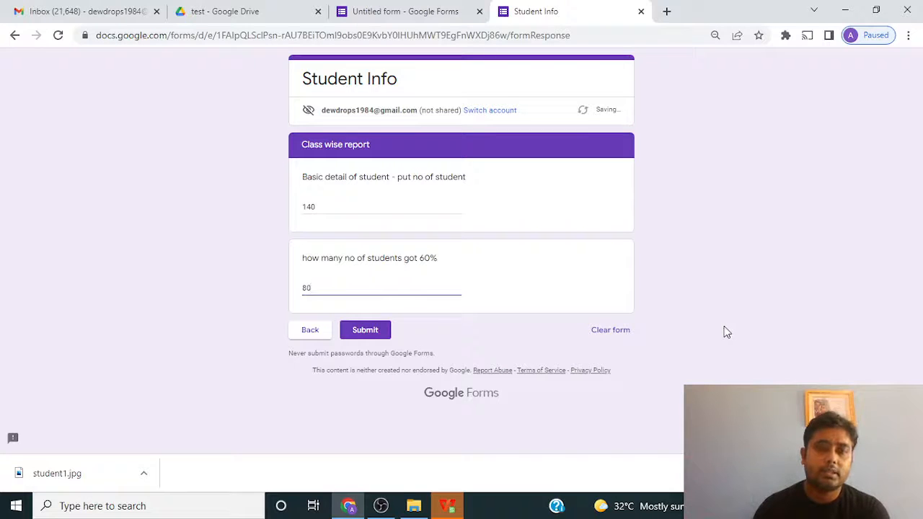
left_click(374, 330)
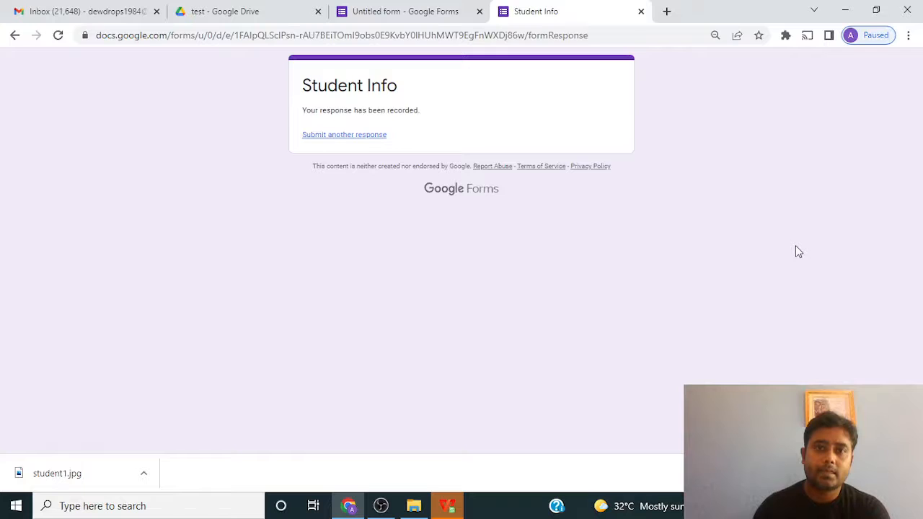
Return to the form editor and view the summary of the submitted responses.
left_click(408, 11)
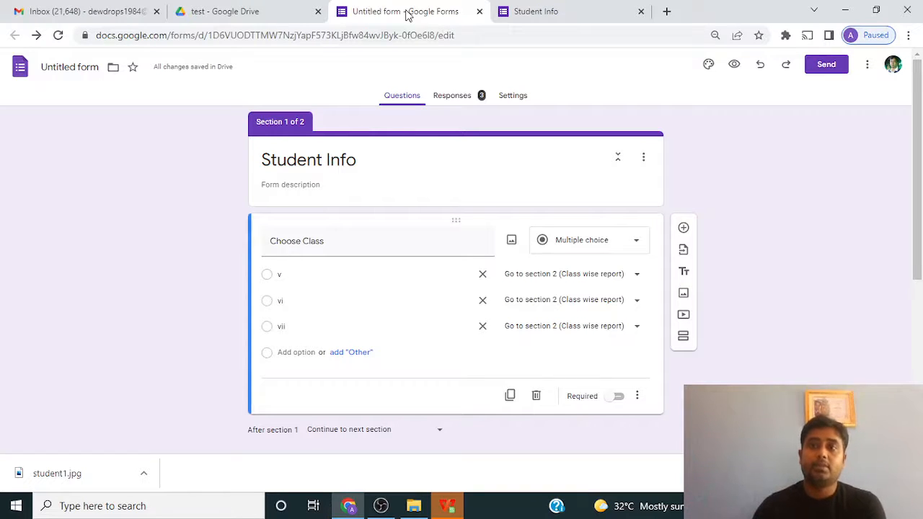
left_click(459, 99)
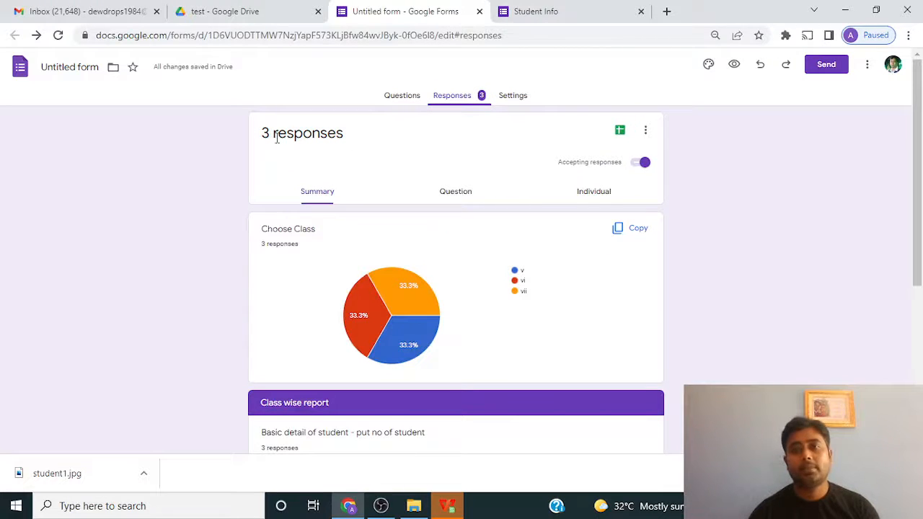
Send the form's responses to a new spreadsheet named Untitled form (Responses).
left_click(620, 132)
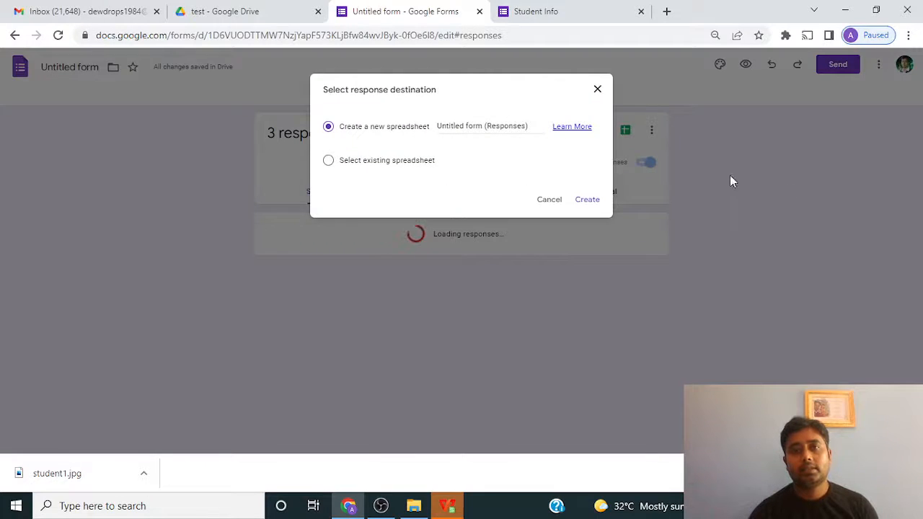
left_click(589, 201)
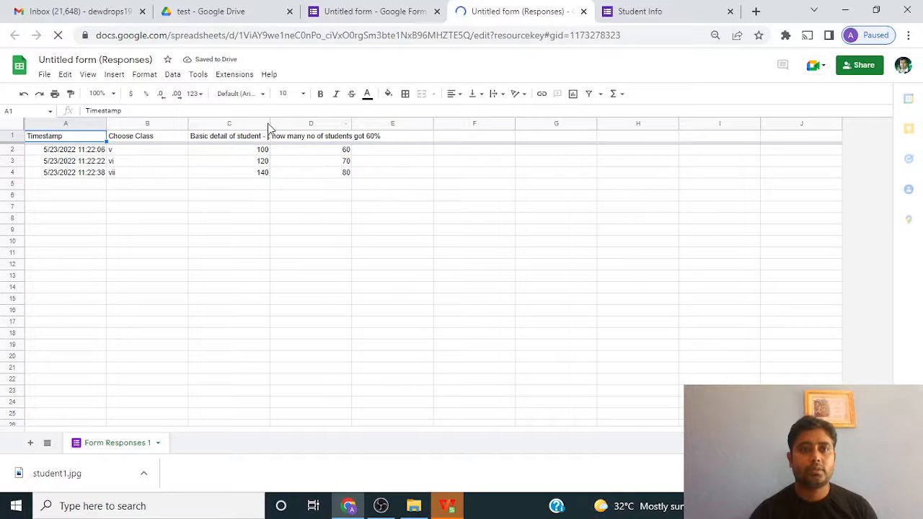
Widen column C, the "Basic detail of student" column, slightly in the responses spreadsheet.
left_click_drag(269, 127, 286, 127)
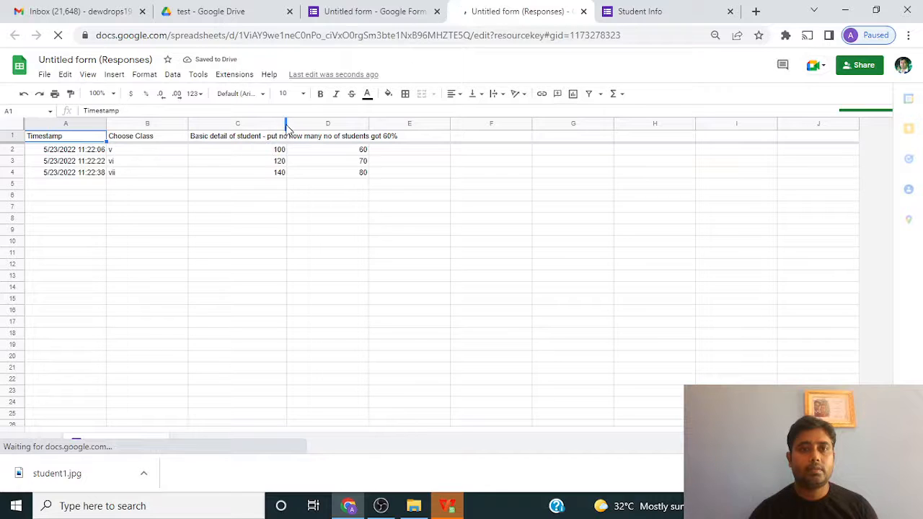
left_click(283, 127)
left_click(319, 175)
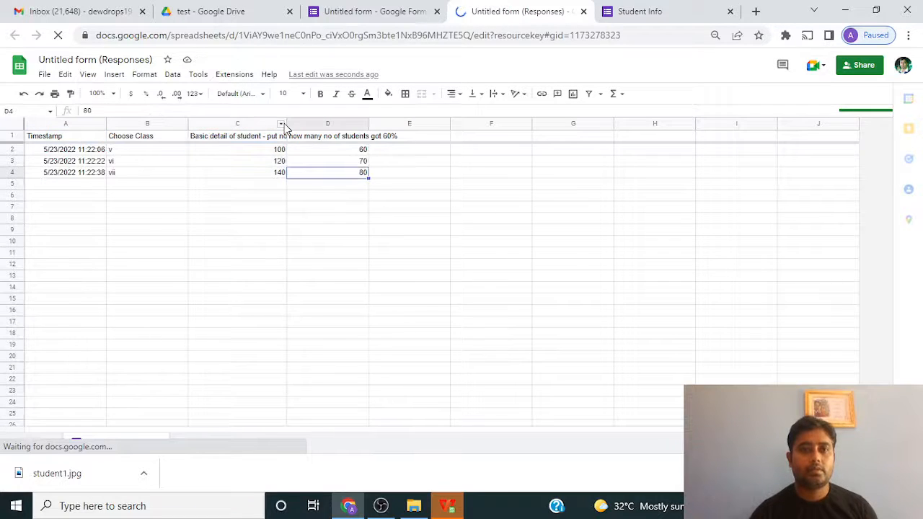
left_click(283, 125)
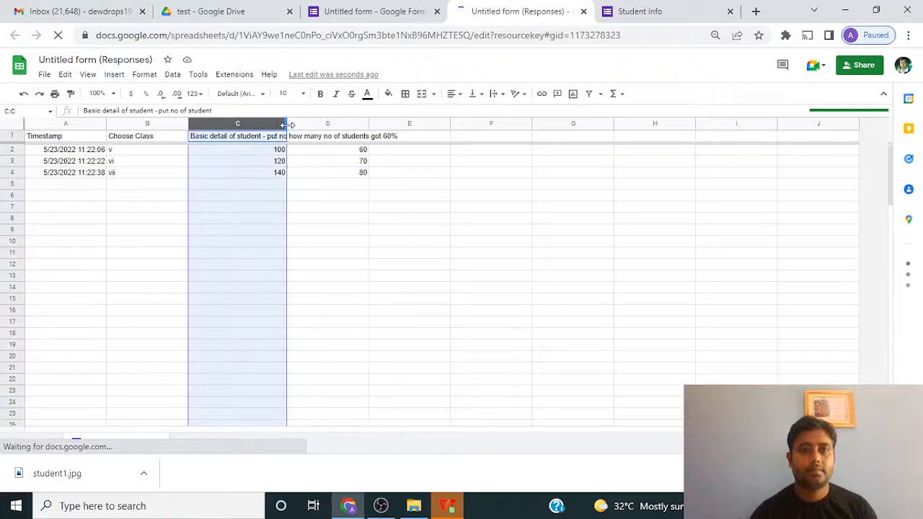
left_click(356, 227)
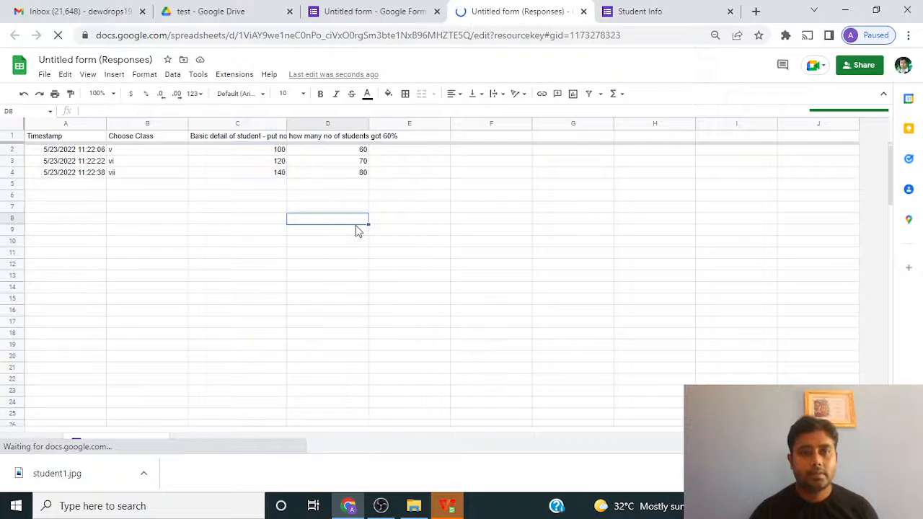
Review the class v response in row 2, checking its student count and how many students got 60%.
left_click(427, 196)
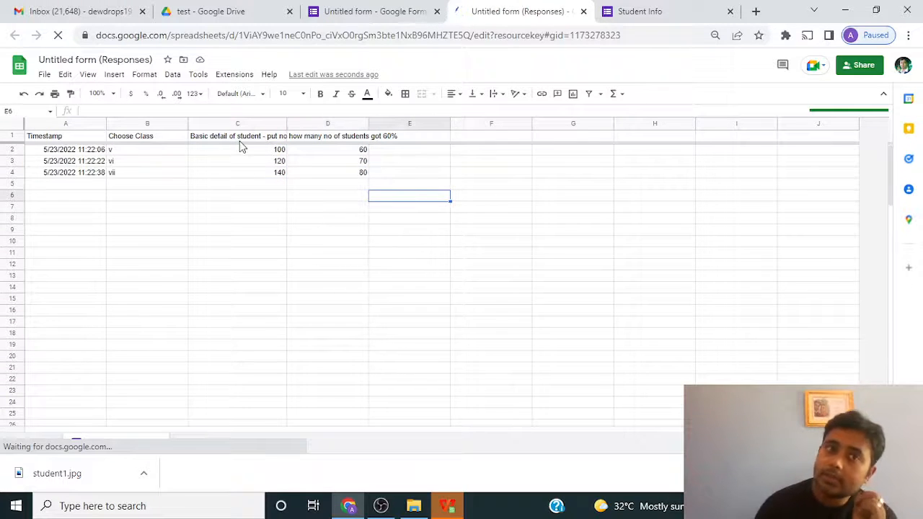
left_click(240, 141)
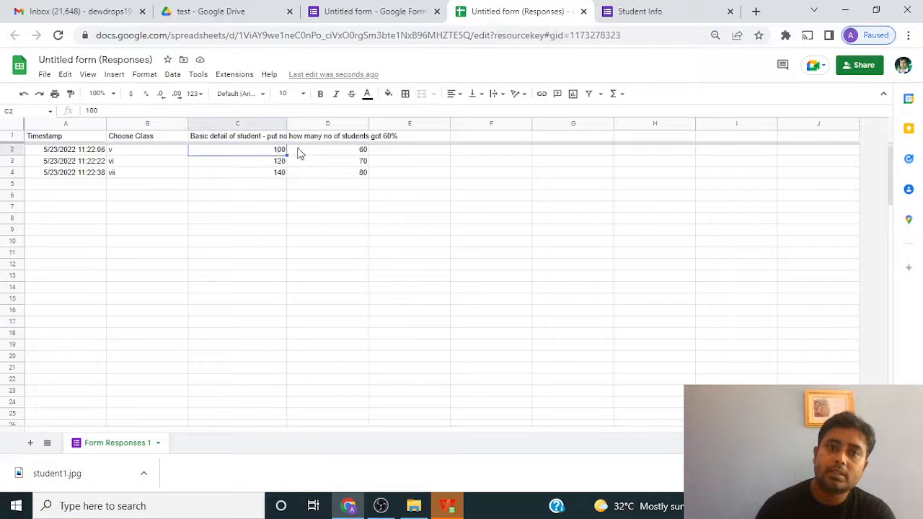
left_click(355, 152)
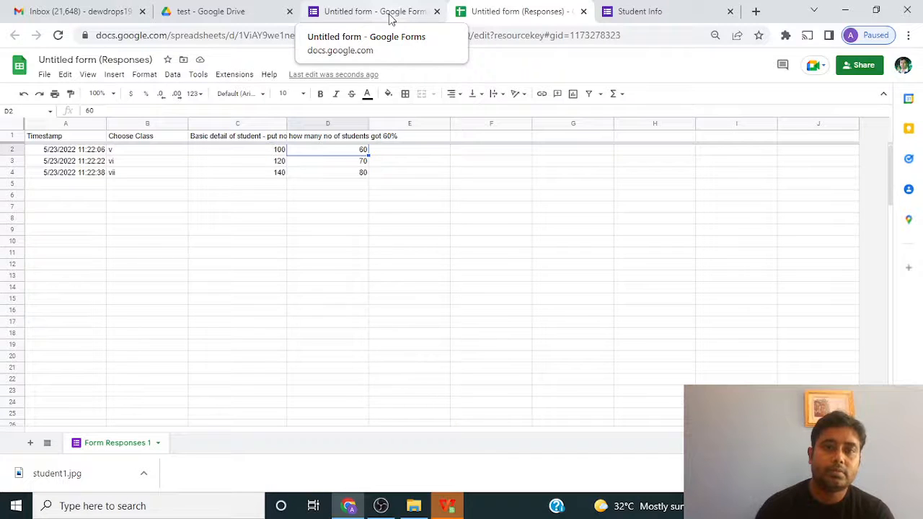
left_click(380, 507)
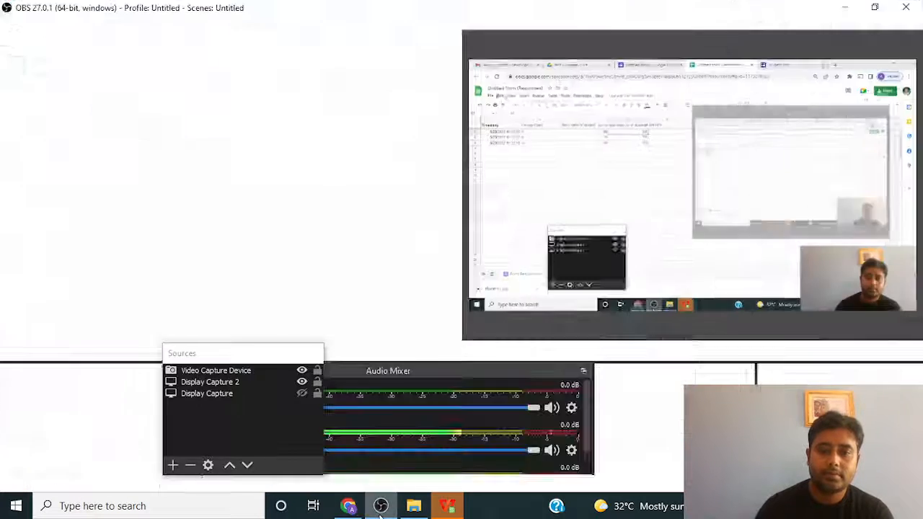